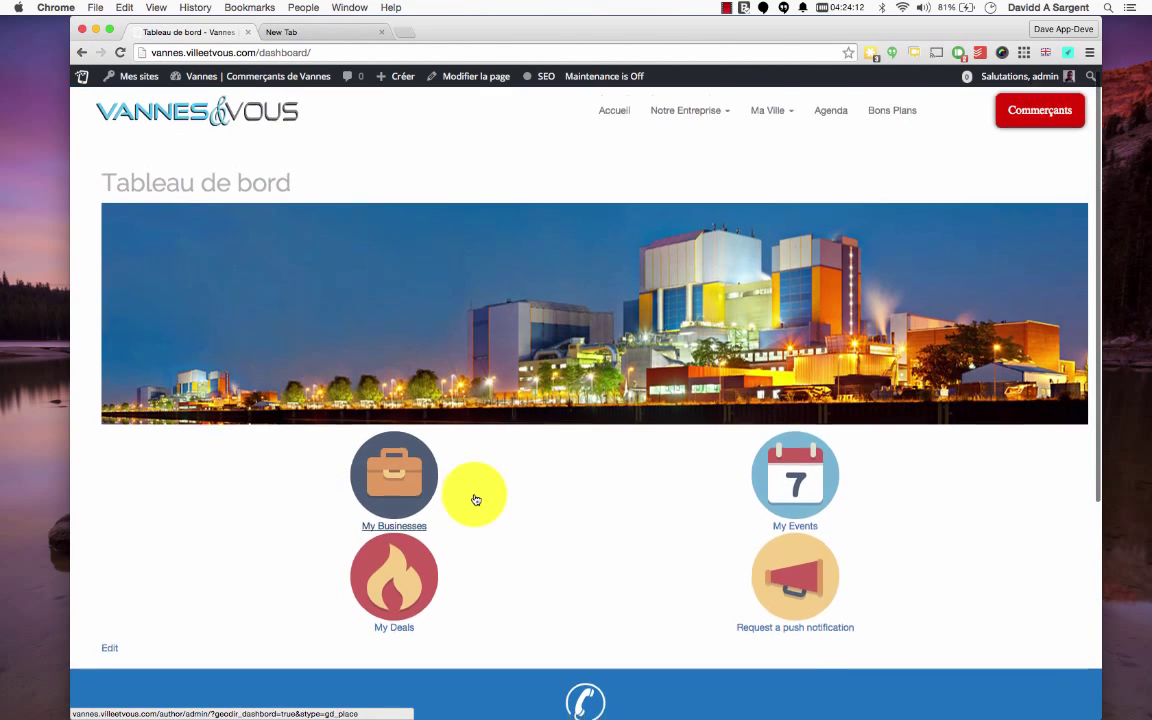
Look over the dashboard and open the My Businesses listings.
scroll(476, 500, "down", 3)
scroll(475, 498, "up", 3)
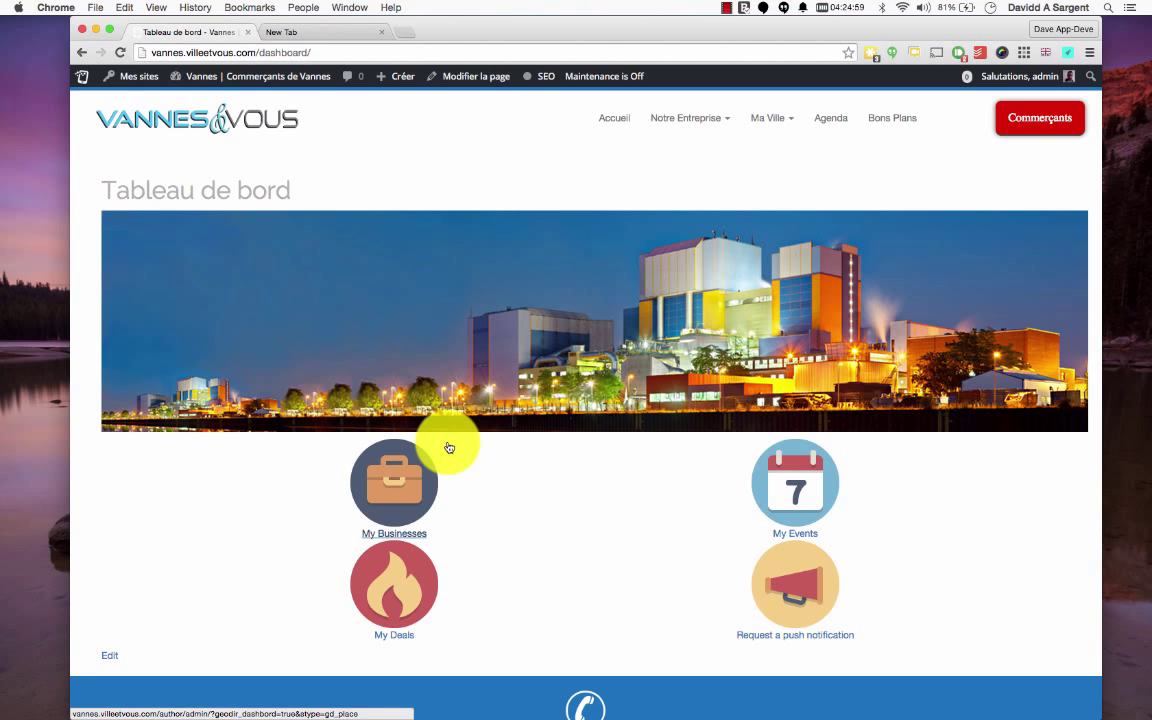
scroll(252, 548, "down", 3)
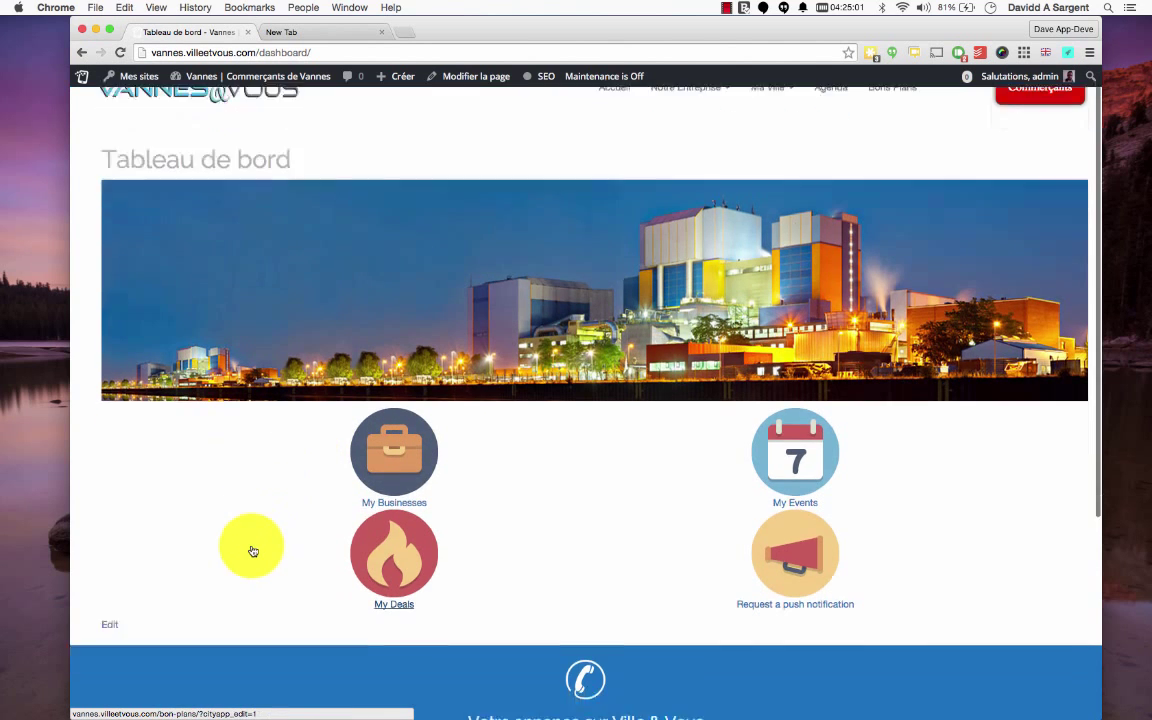
left_click(391, 437)
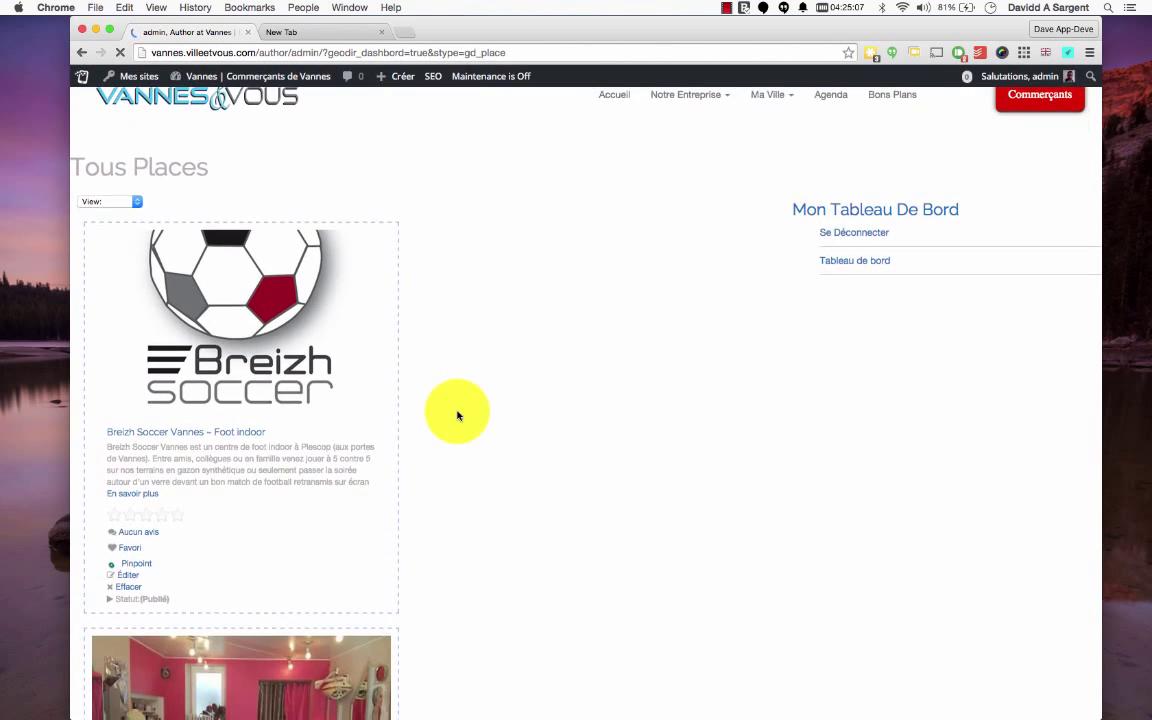
Browse the business listings and open the Breizh Soccer Vannes – Foot indoor place for editing.
scroll(457, 415, "down", 5)
scroll(457, 415, "down", 15)
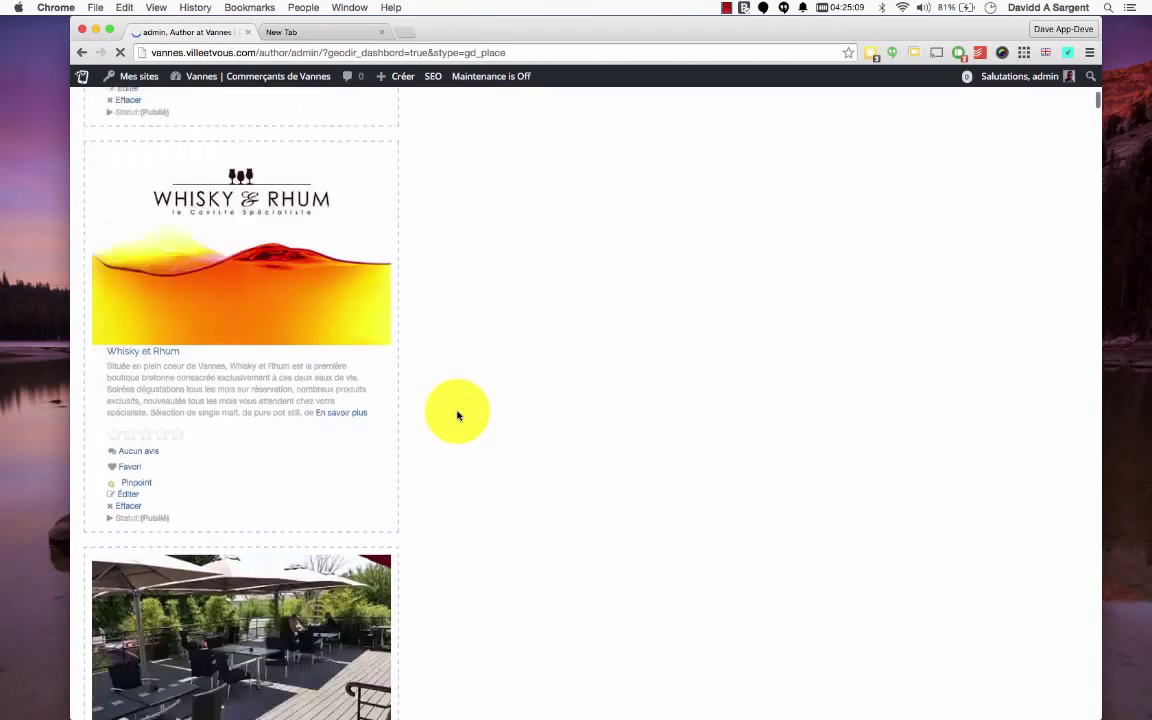
scroll(457, 415, "down", 8)
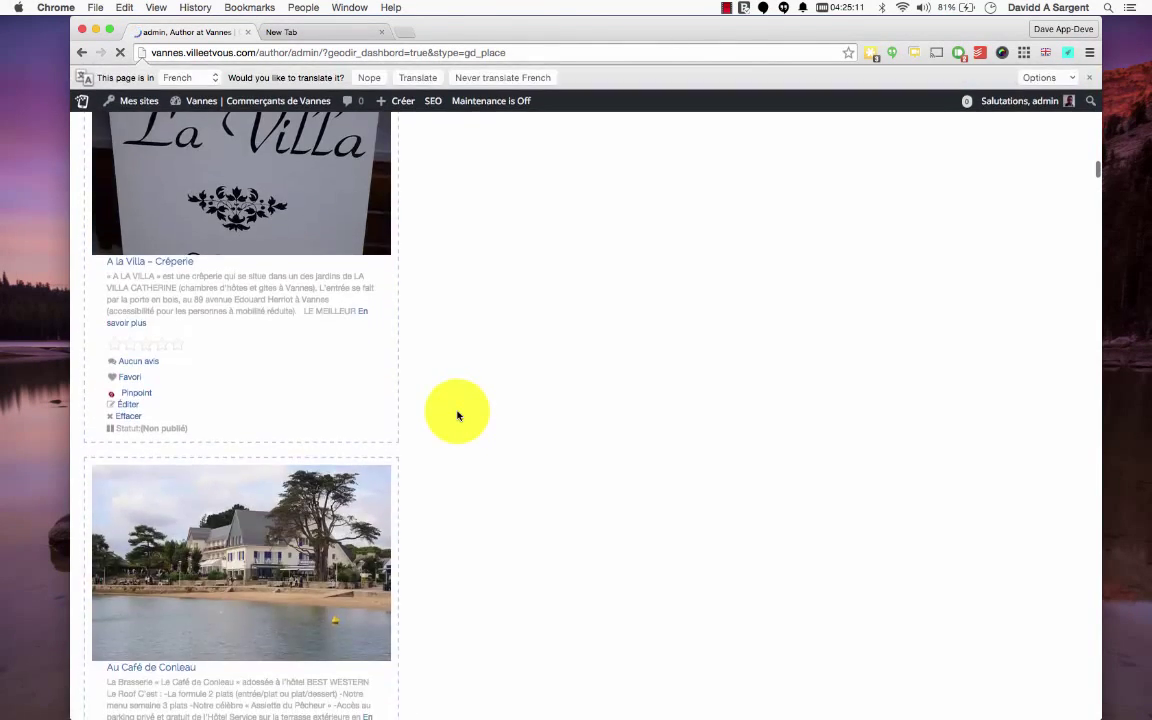
scroll(457, 415, "up", 9)
scroll(457, 415, "up", 11)
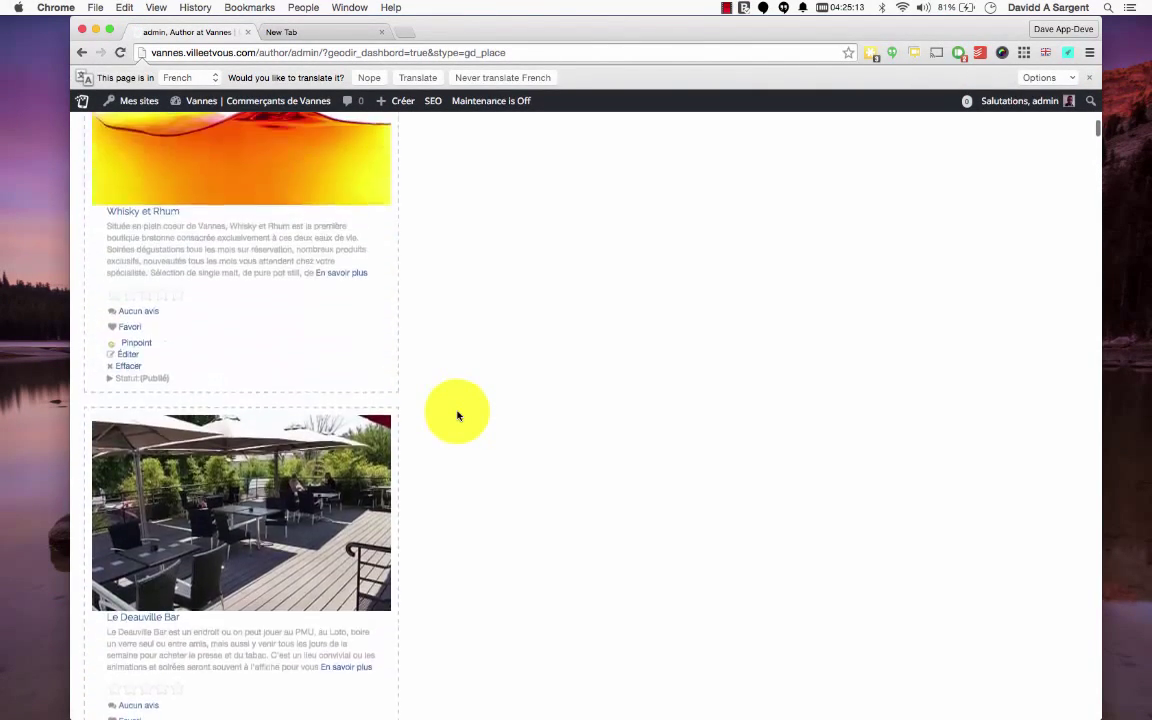
scroll(457, 415, "up", 6)
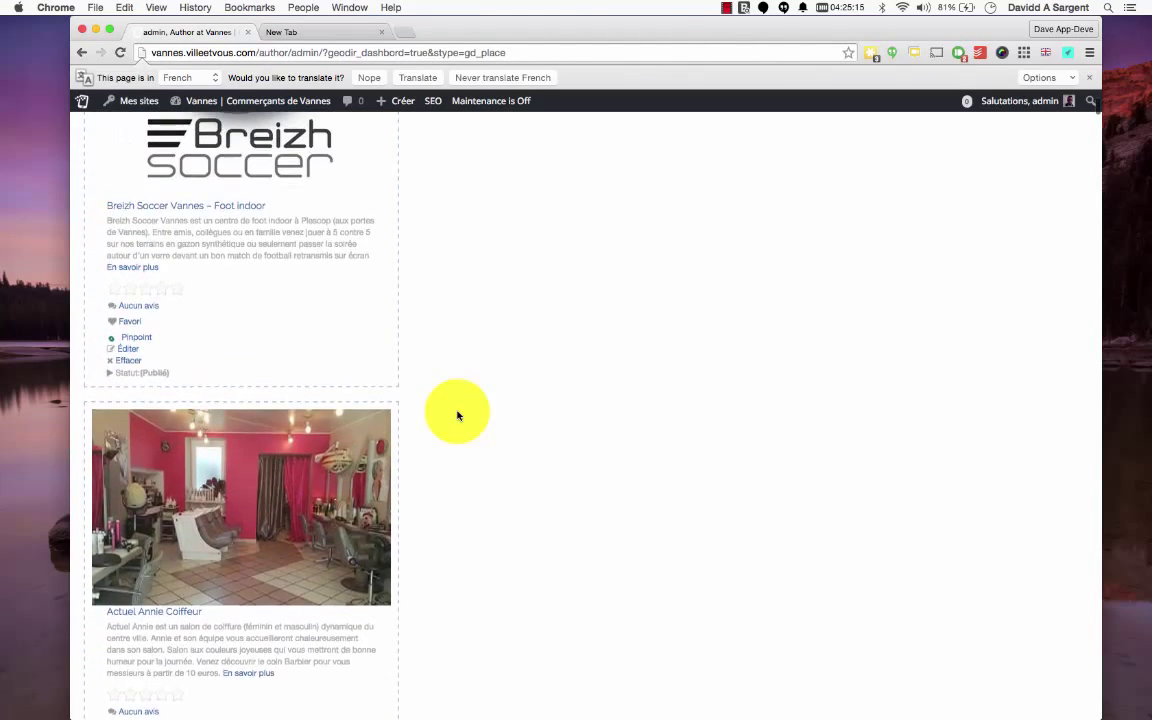
scroll(457, 415, "up", 1)
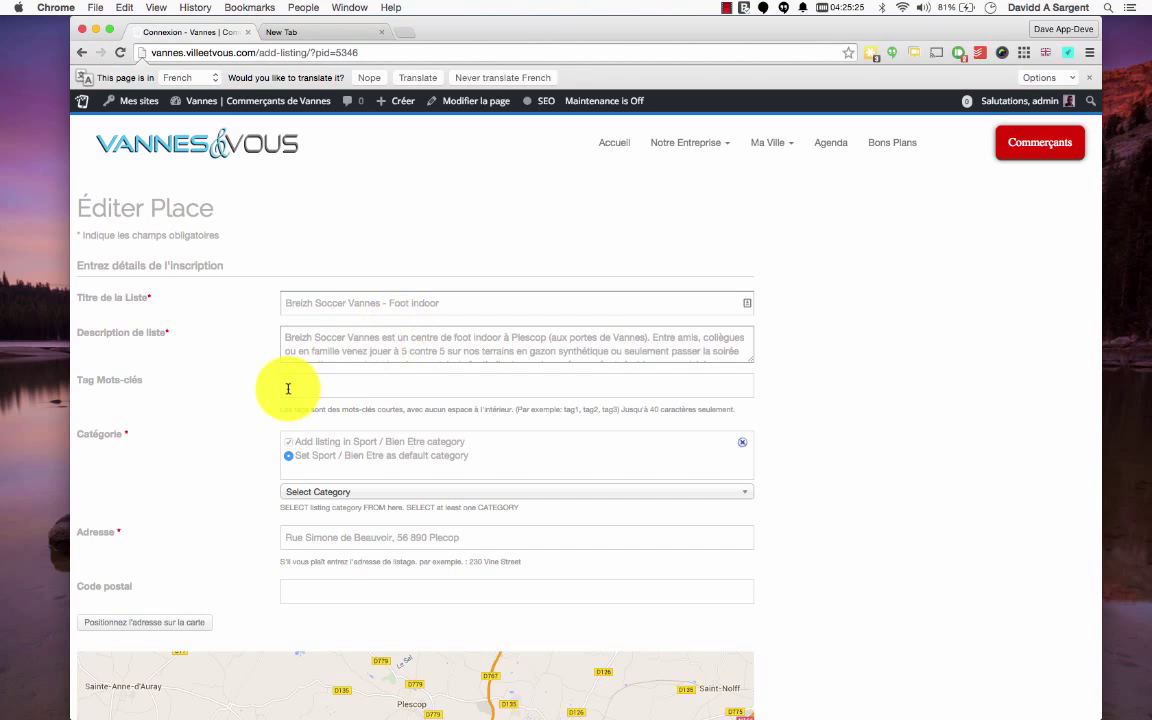
Examine the place's edit form, from title, category and address through map, contact and social fields to package and images.
scroll(288, 388, "down", 10)
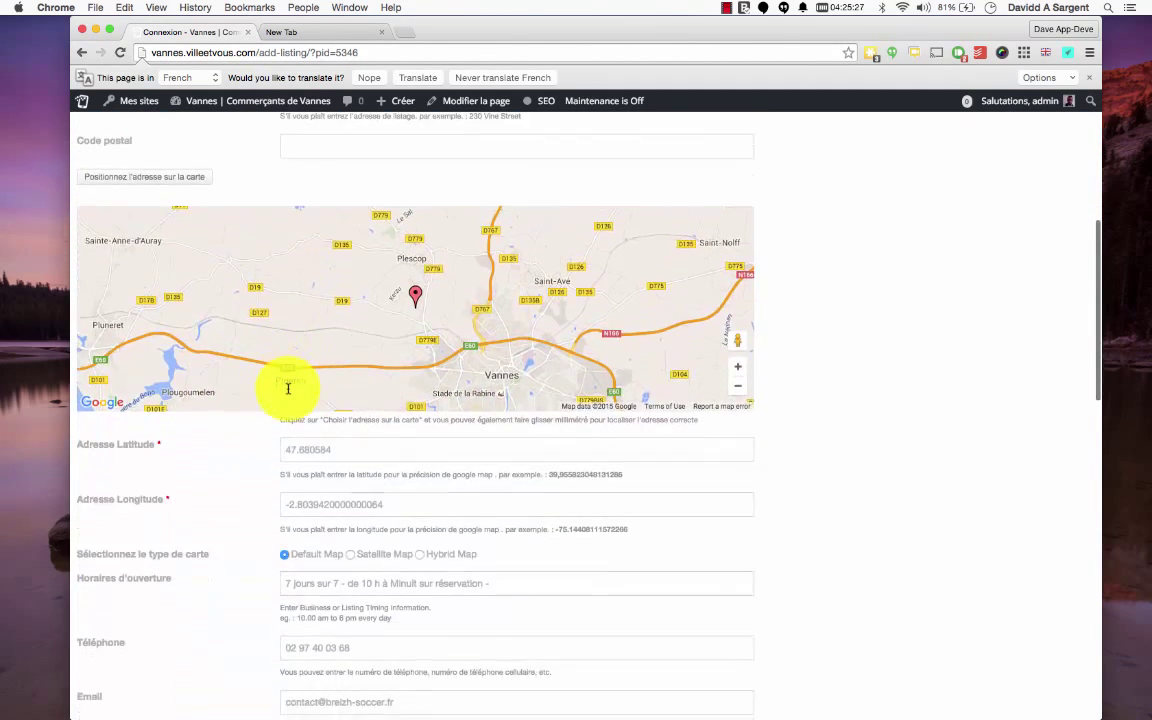
scroll(289, 434, "up", 10)
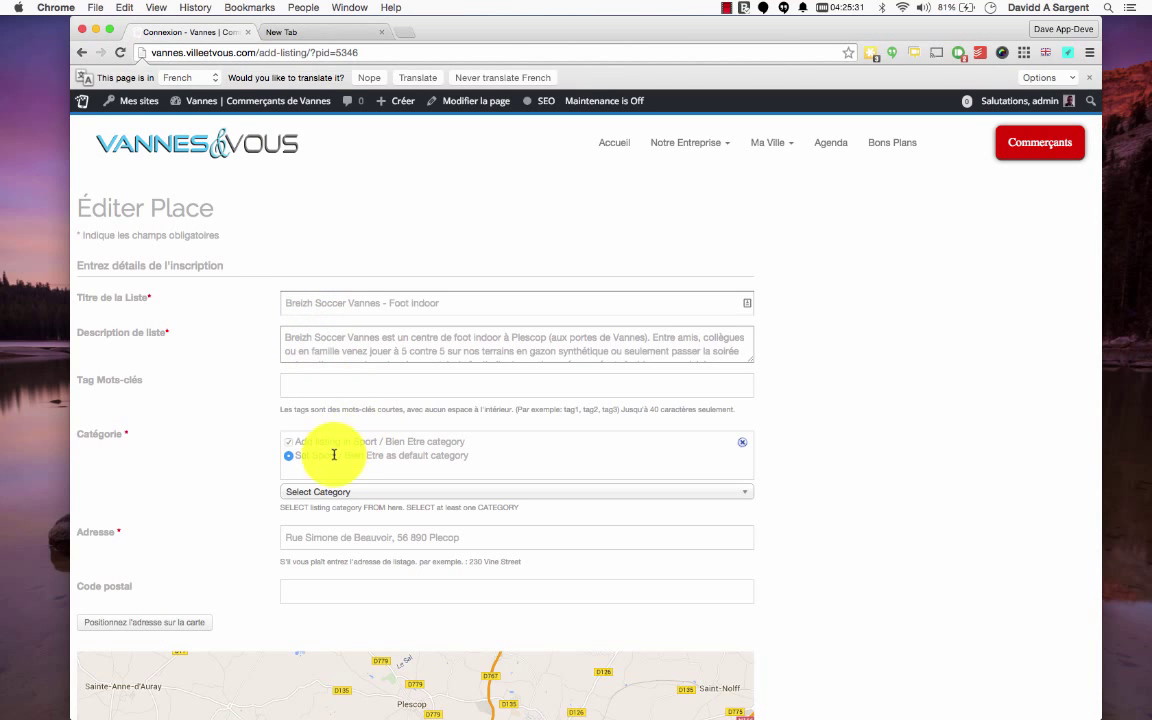
scroll(270, 457, "down", 2)
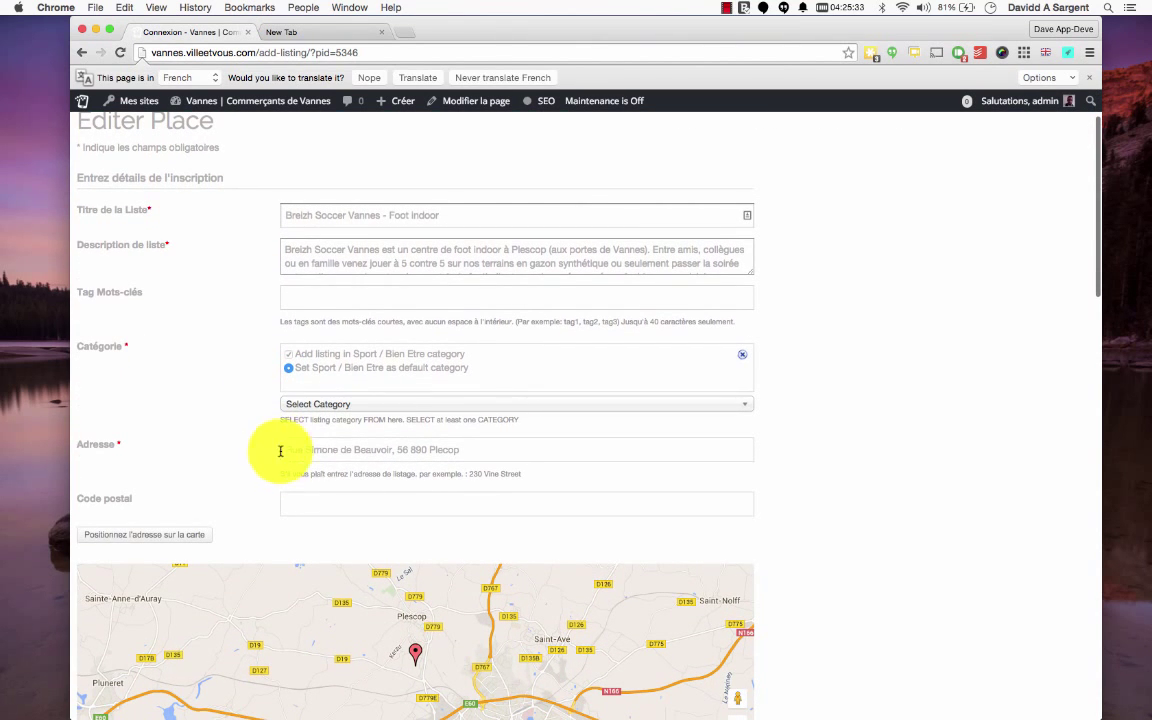
scroll(224, 470, "down", 2)
scroll(222, 470, "down", 10)
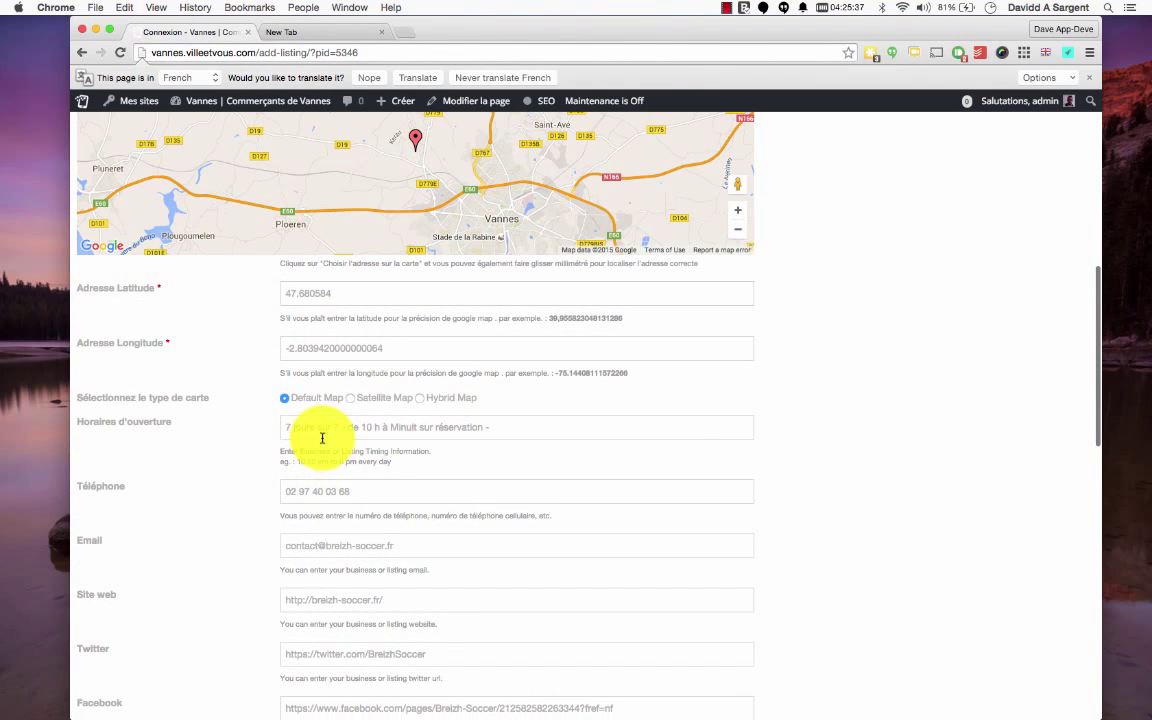
scroll(259, 496, "down", 2)
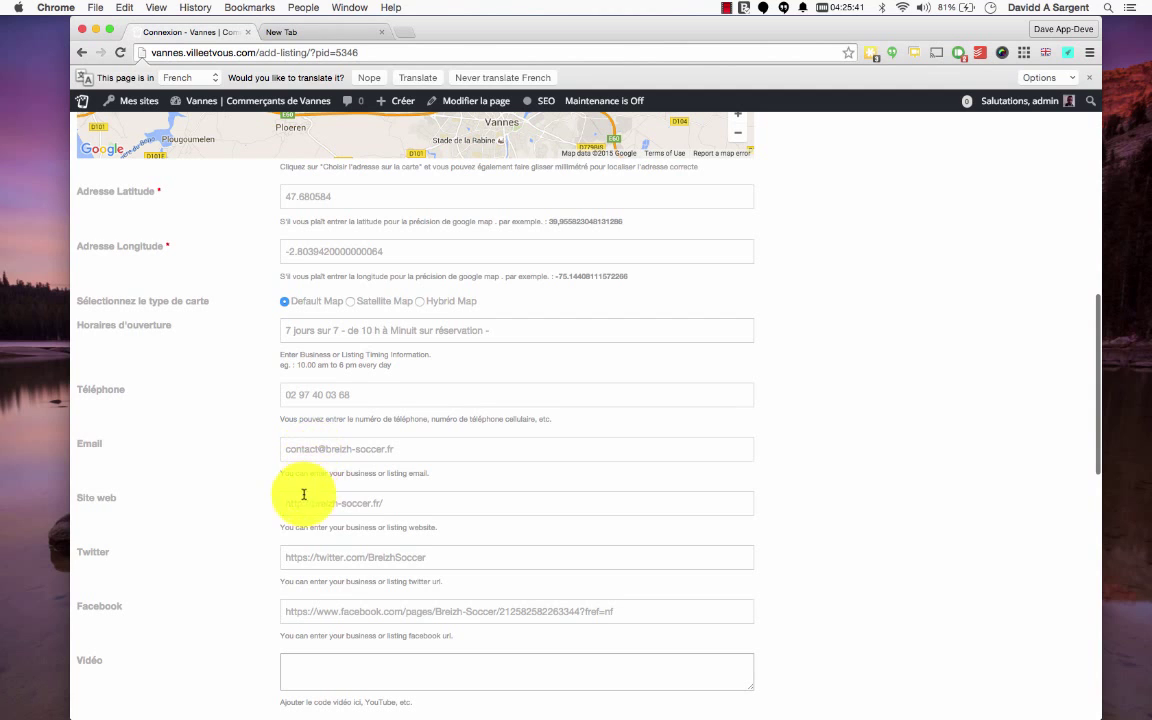
scroll(277, 546, "down", 2)
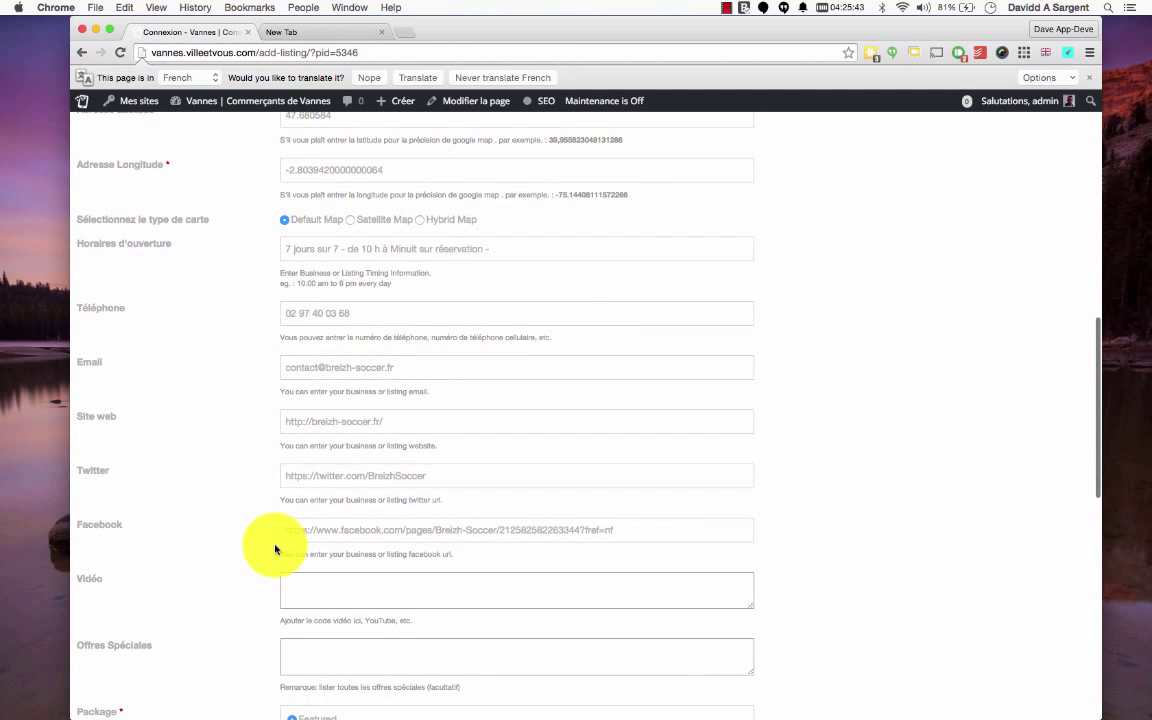
scroll(275, 548, "down", 1)
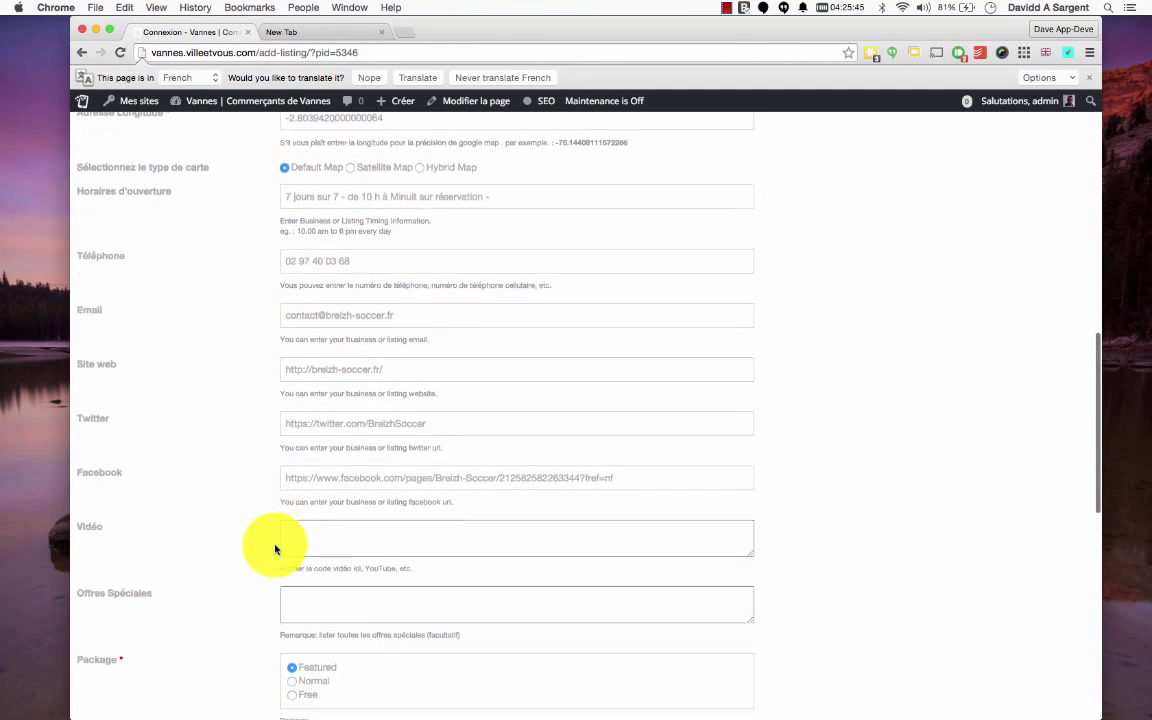
scroll(275, 548, "down", 1)
scroll(275, 548, "down", 2)
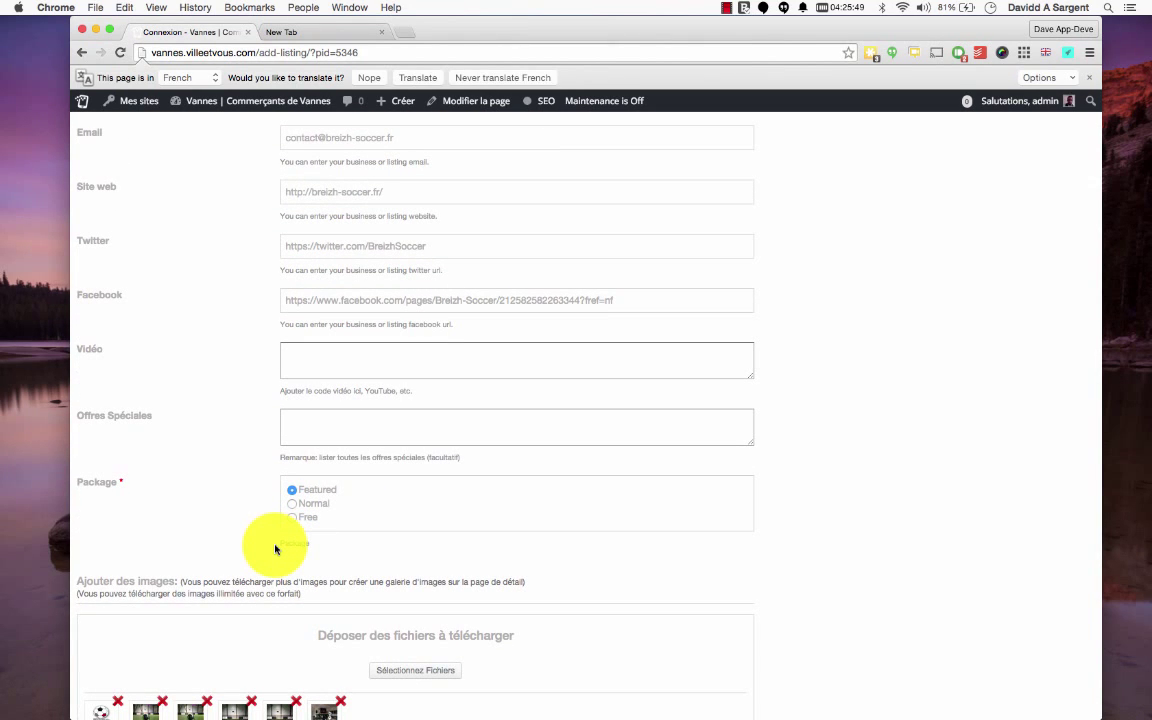
scroll(275, 548, "down", 3)
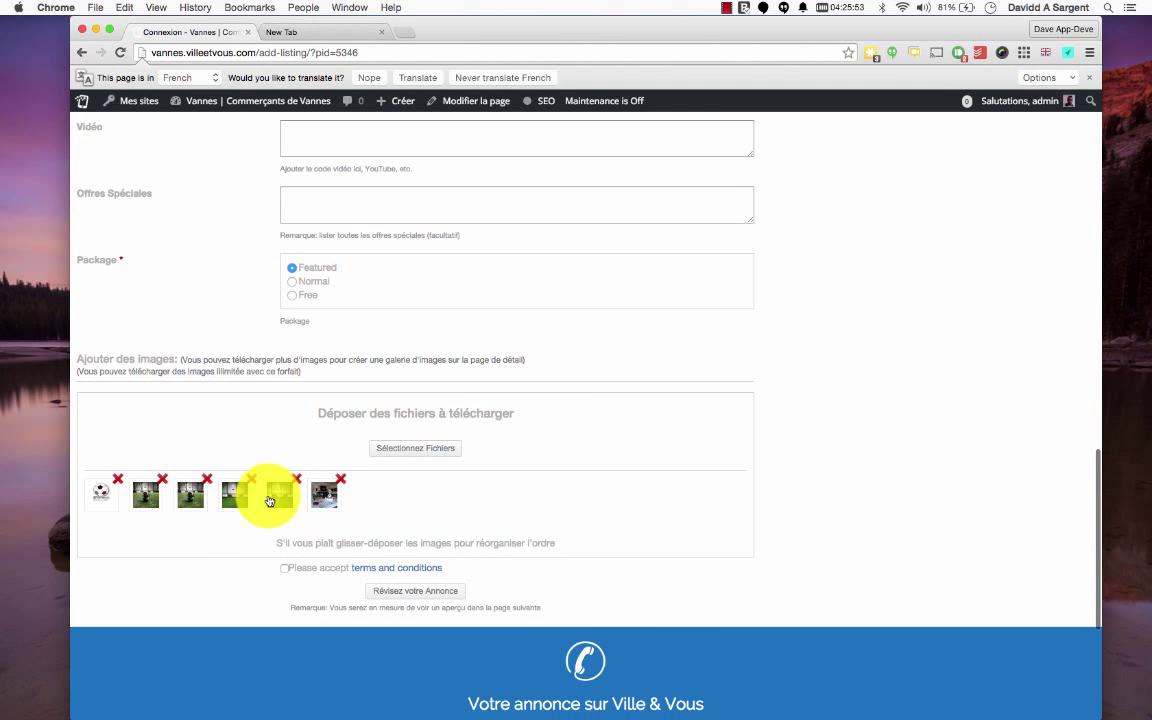
scroll(252, 561, "up", 5)
scroll(252, 561, "up", 5)
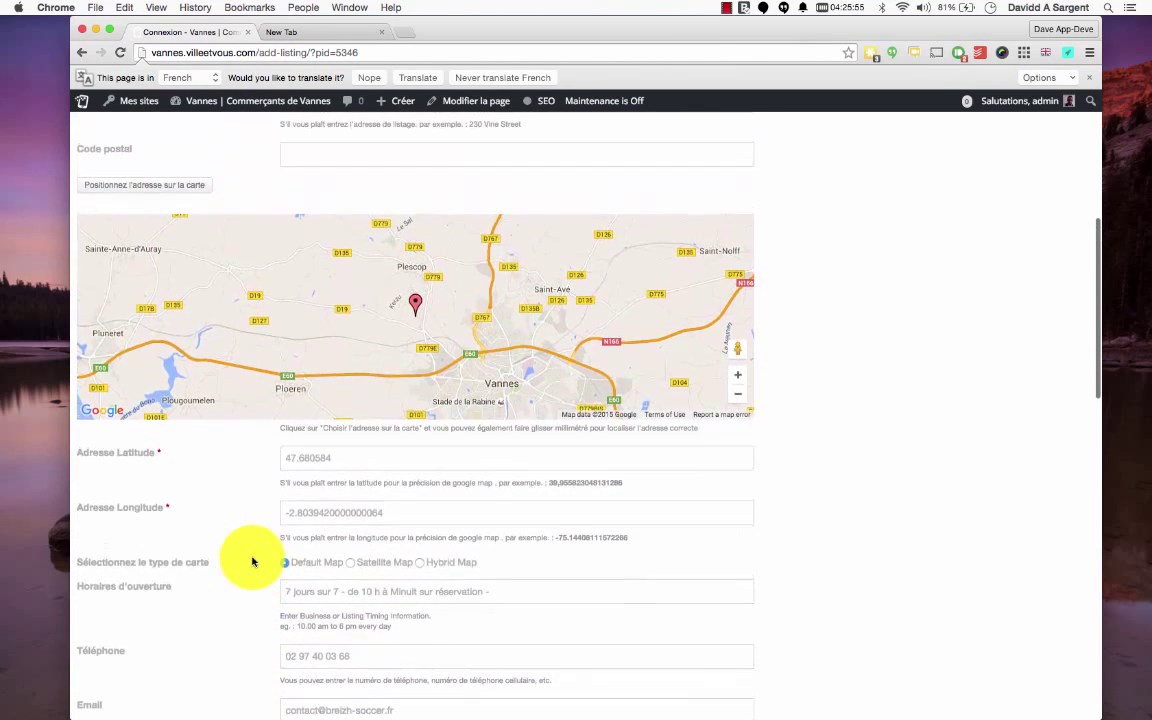
scroll(252, 561, "down", 12)
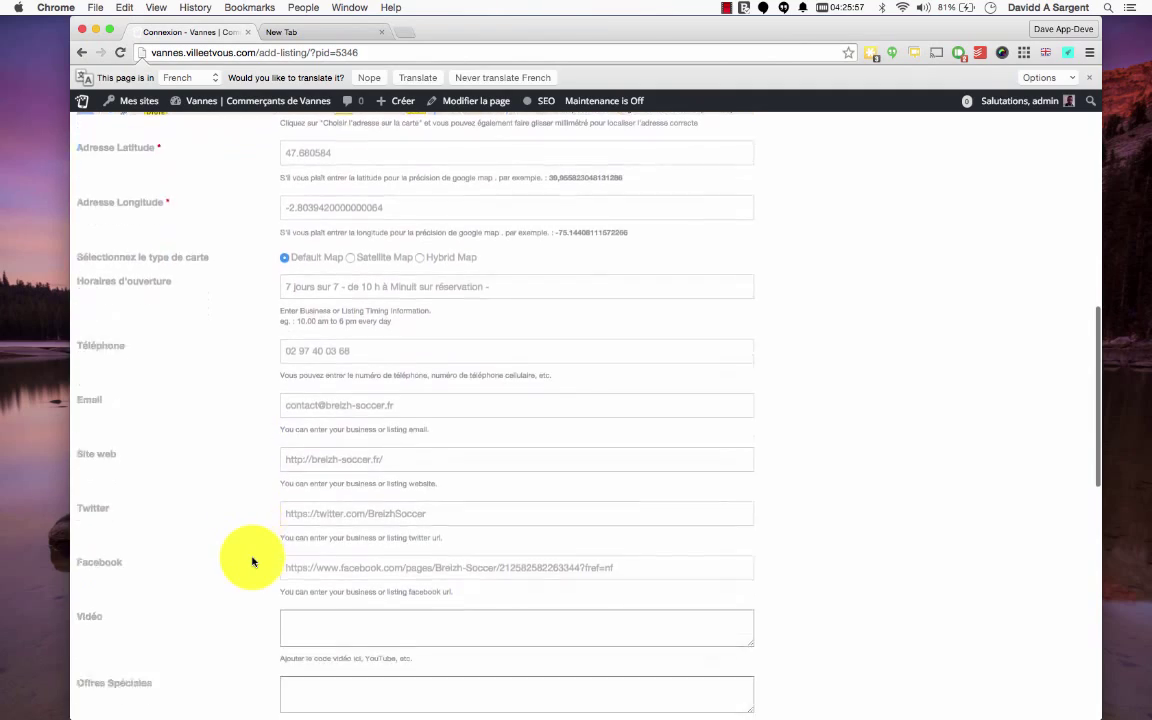
scroll(252, 561, "up", 15)
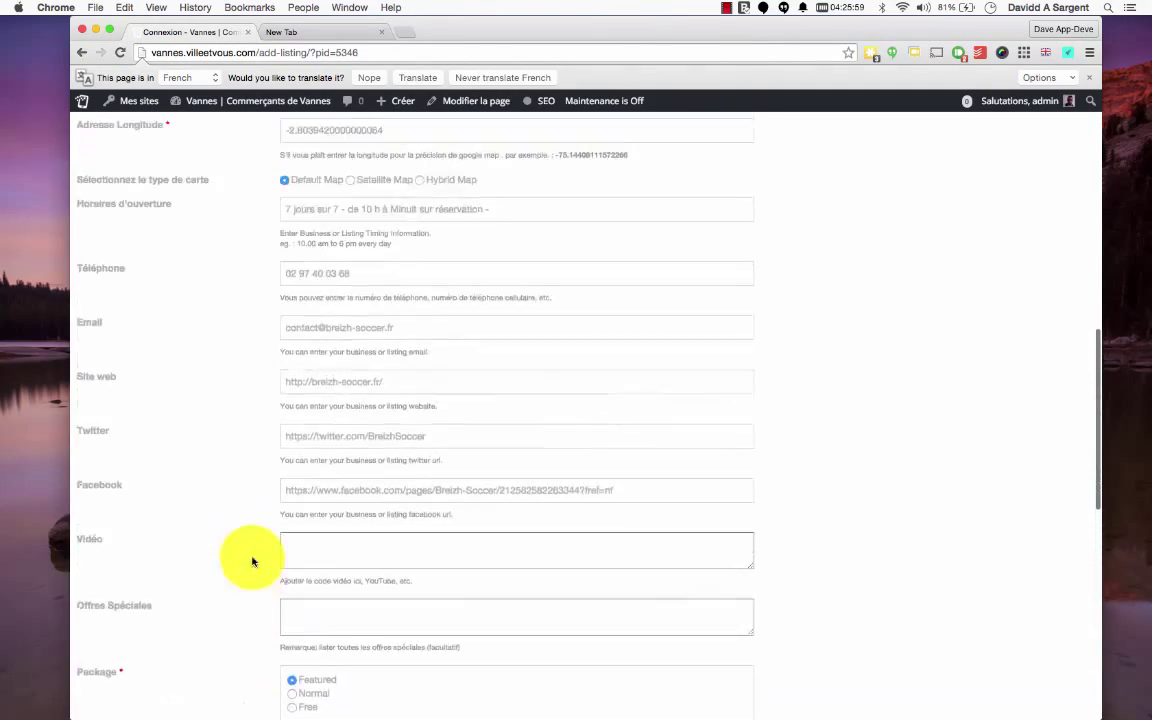
scroll(252, 561, "up", 5)
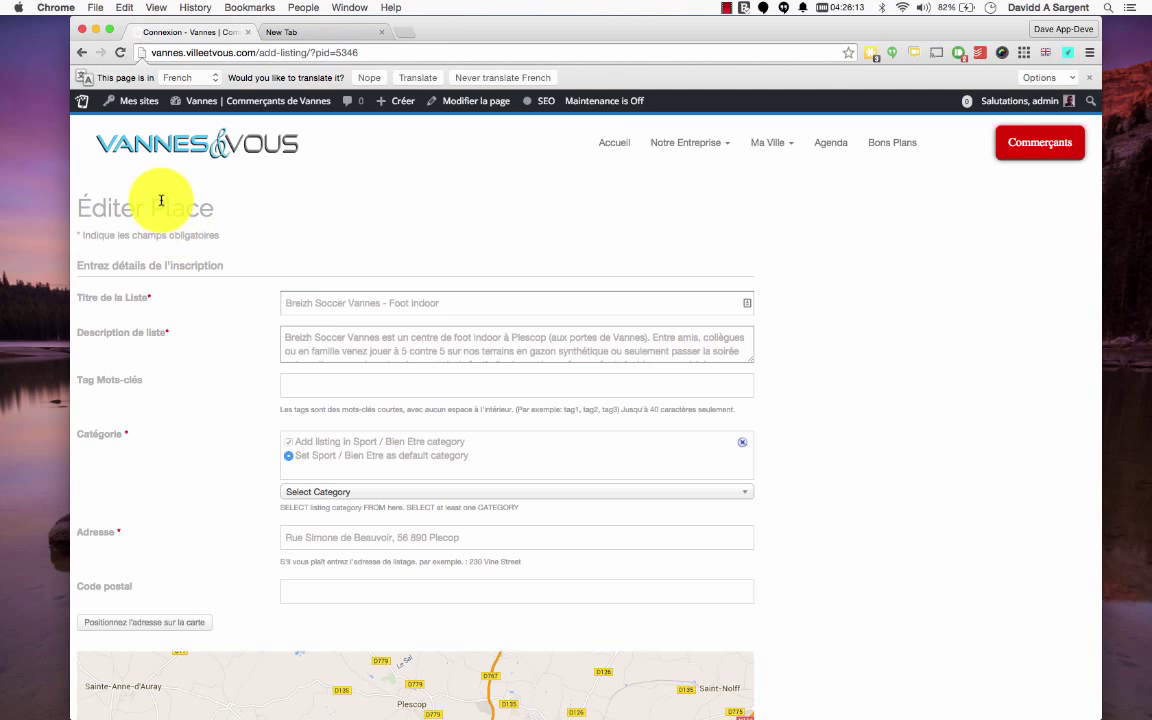
Dismiss the page translation offer and look over the form's fields again down to the map coordinates.
left_click(1089, 77)
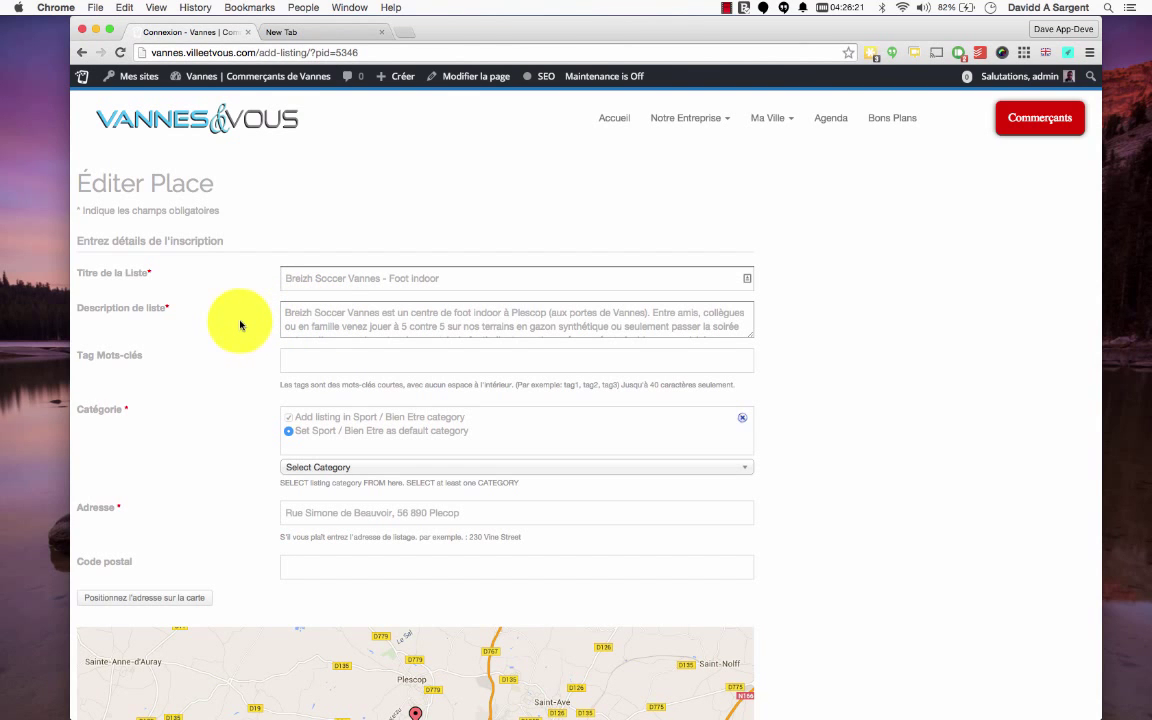
scroll(812, 360, "down", 2)
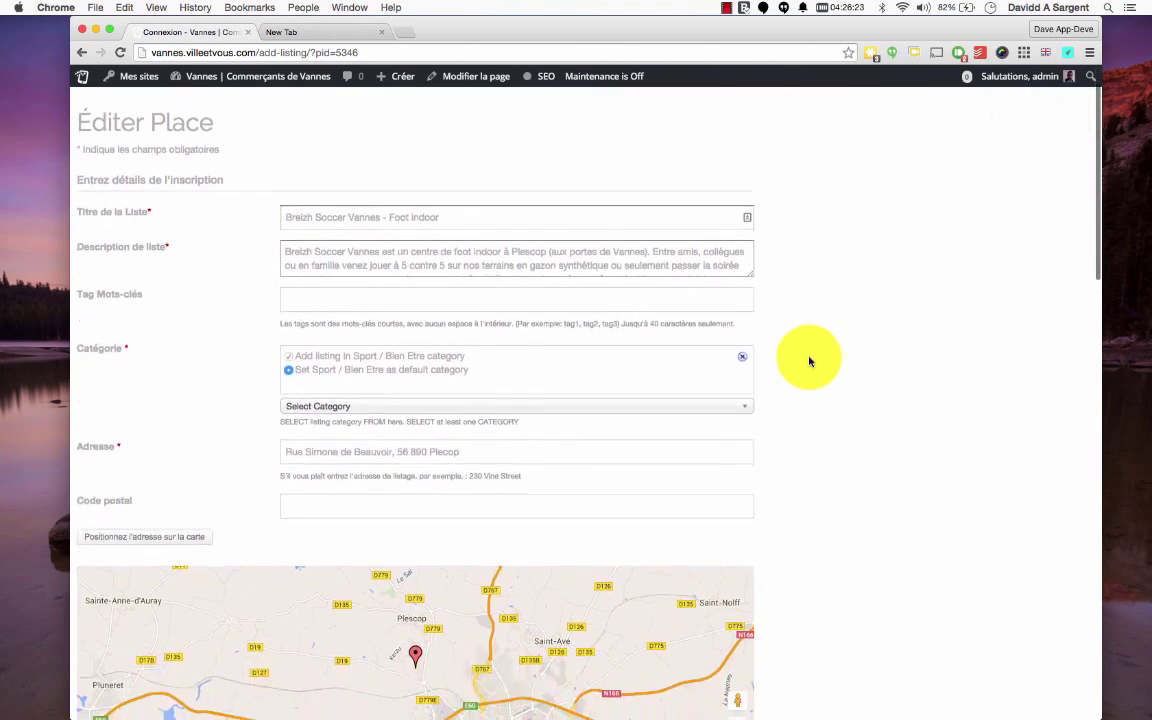
scroll(810, 361, "down", 5)
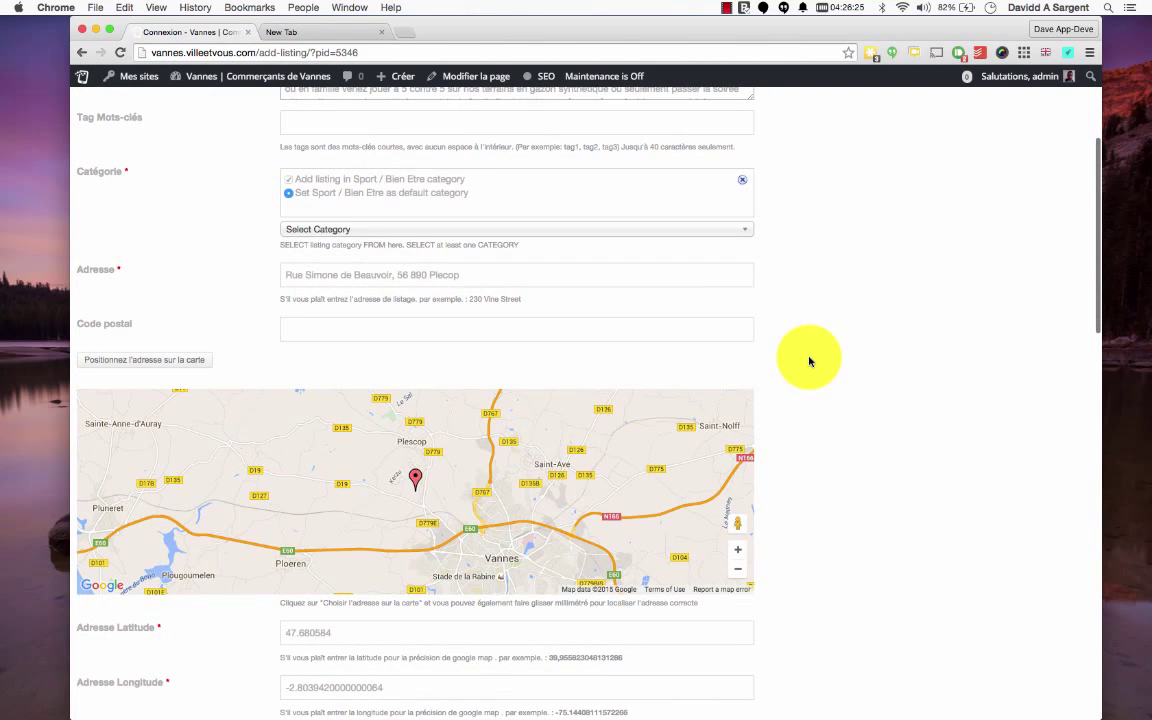
scroll(810, 361, "up", 7)
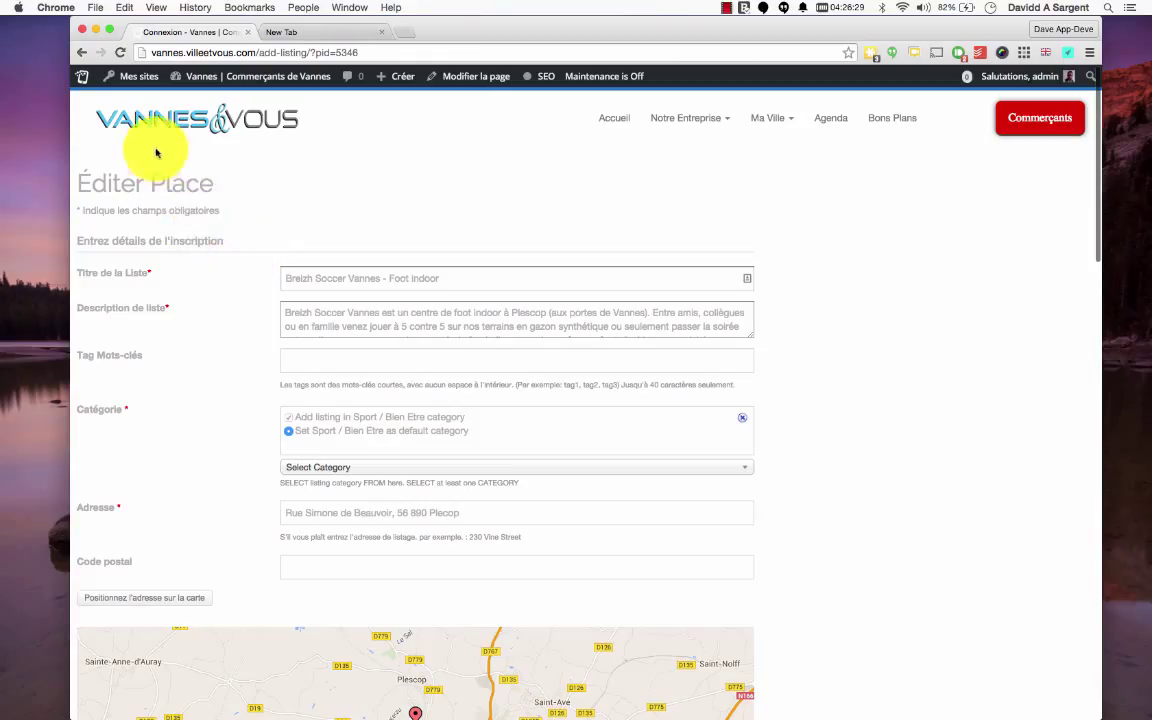
Return to the dashboard and open My Events.
left_click(87, 55)
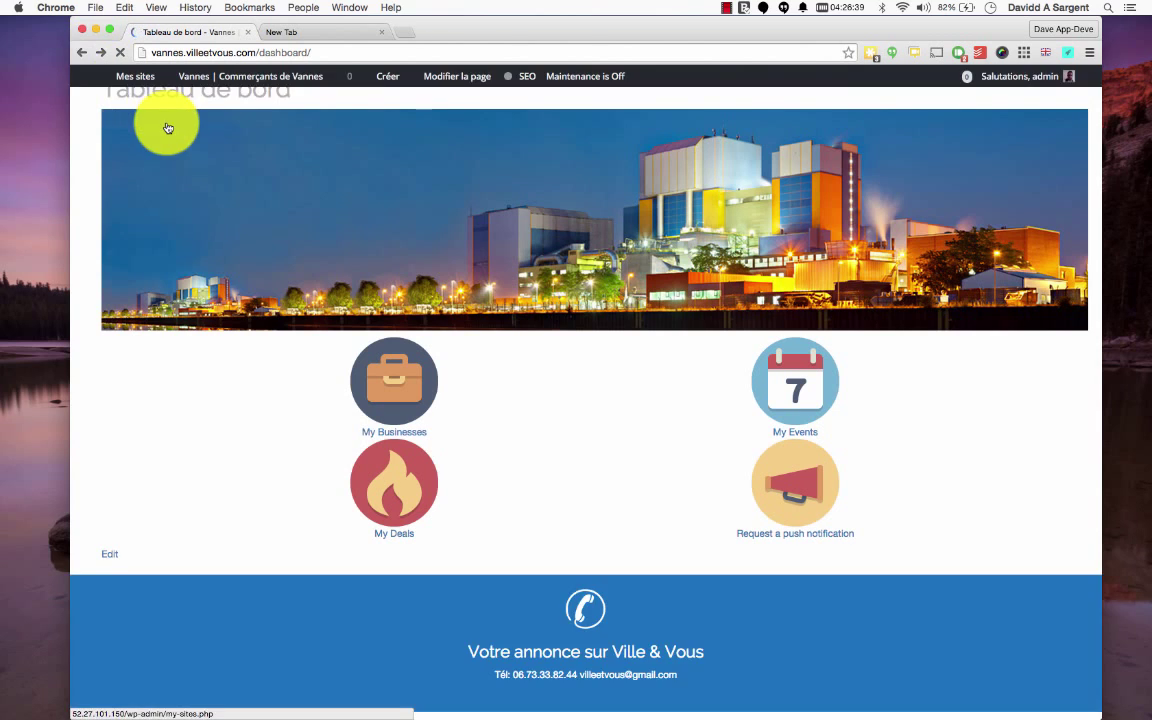
scroll(168, 127, "up", 2)
scroll(630, 283, "down", 2)
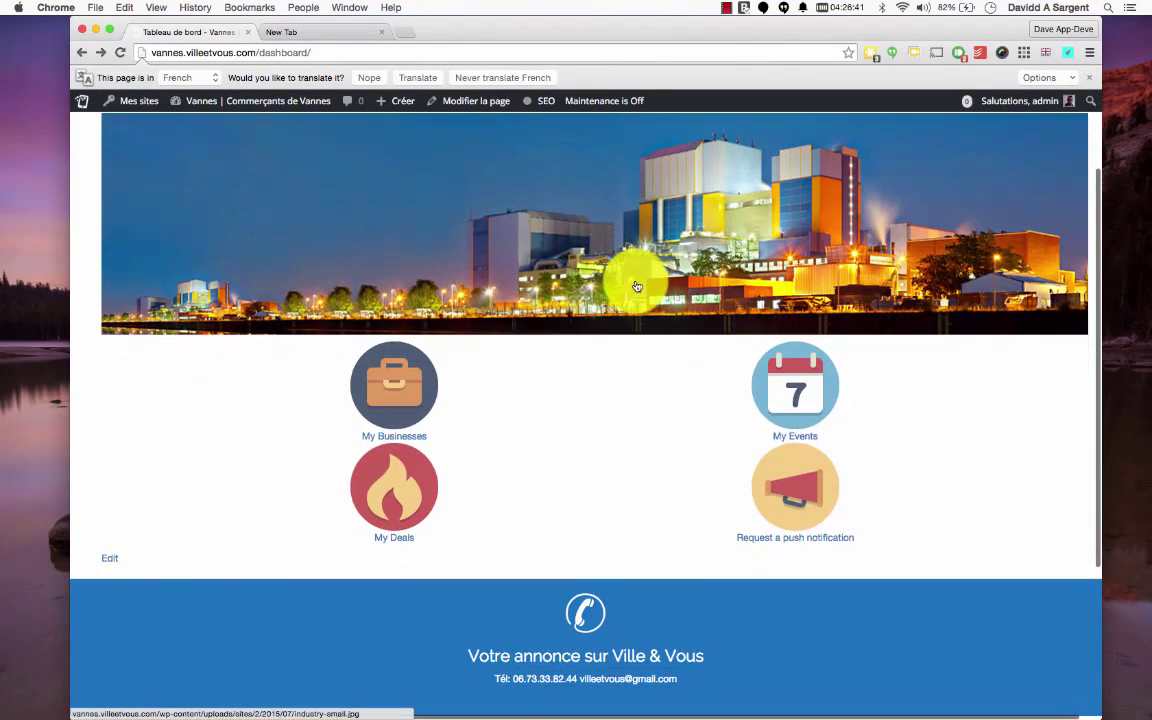
left_click(786, 390)
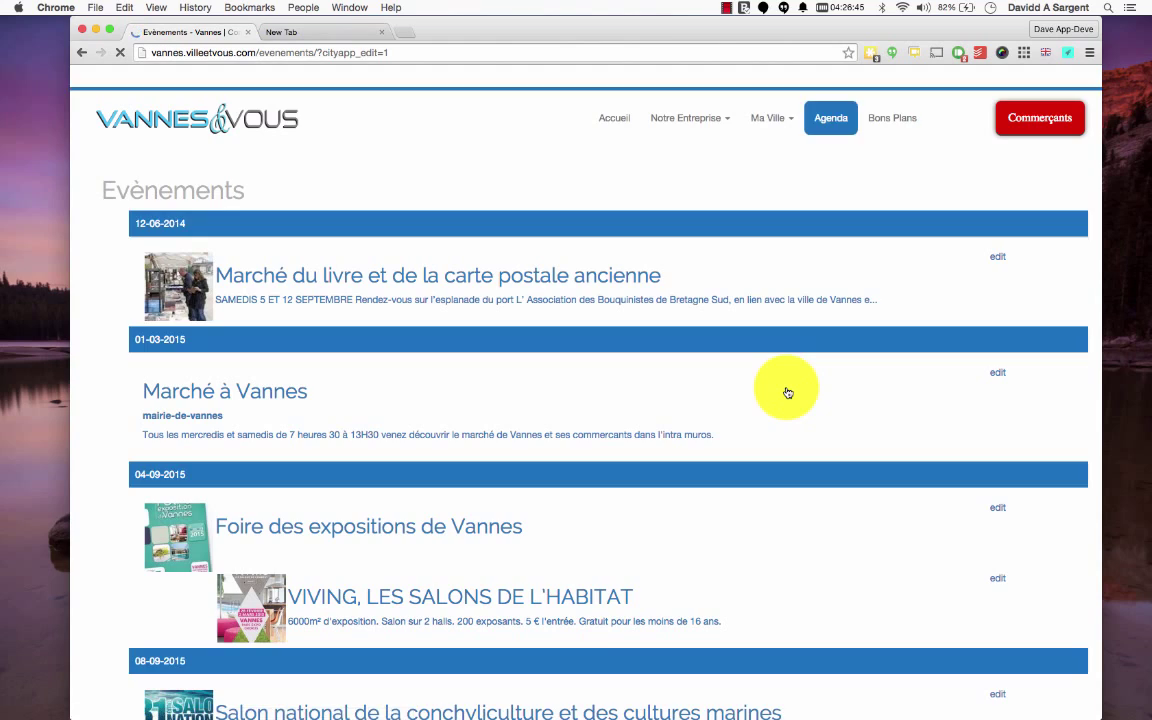
Browse the events list and open the event "Marché du livre et de la carte postale ancienne" for editing.
scroll(787, 392, "down", 10)
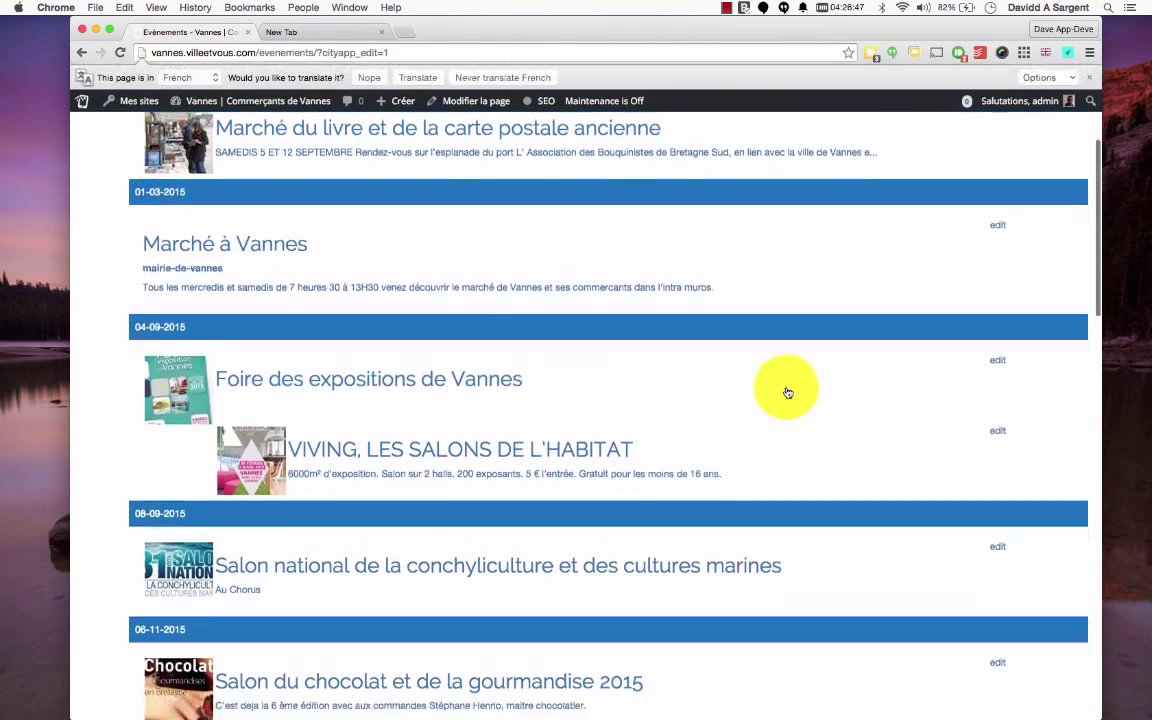
scroll(787, 392, "down", 5)
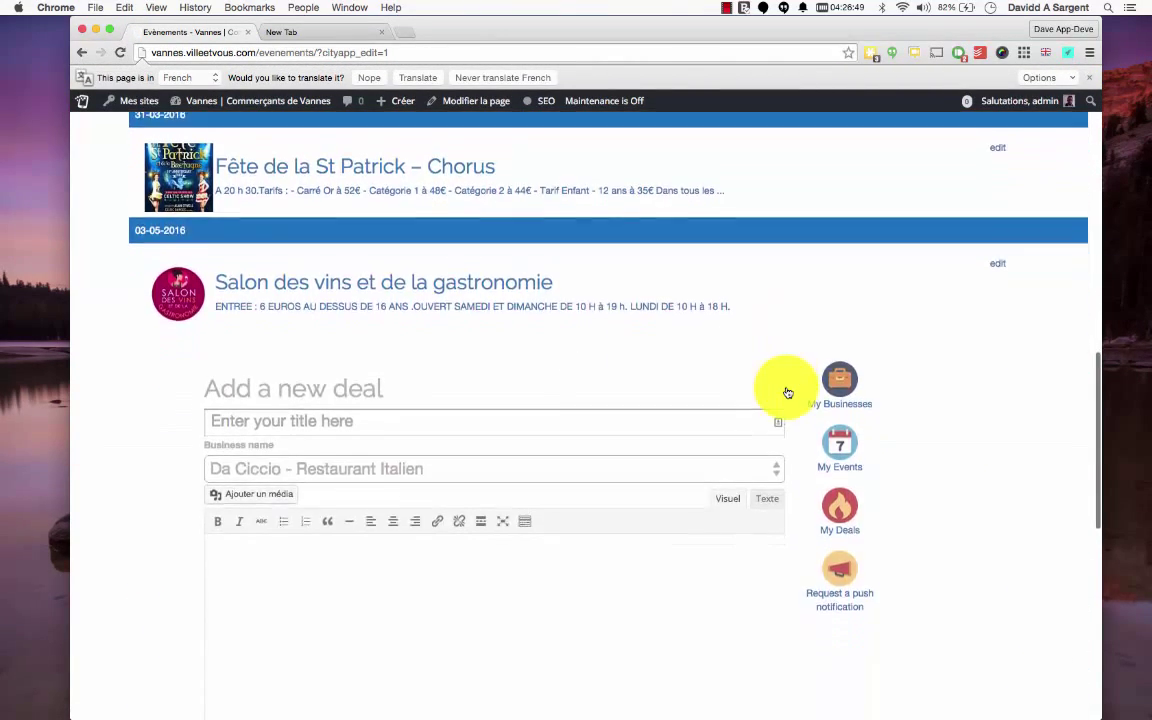
scroll(787, 392, "up", 5)
scroll(787, 392, "up", 15)
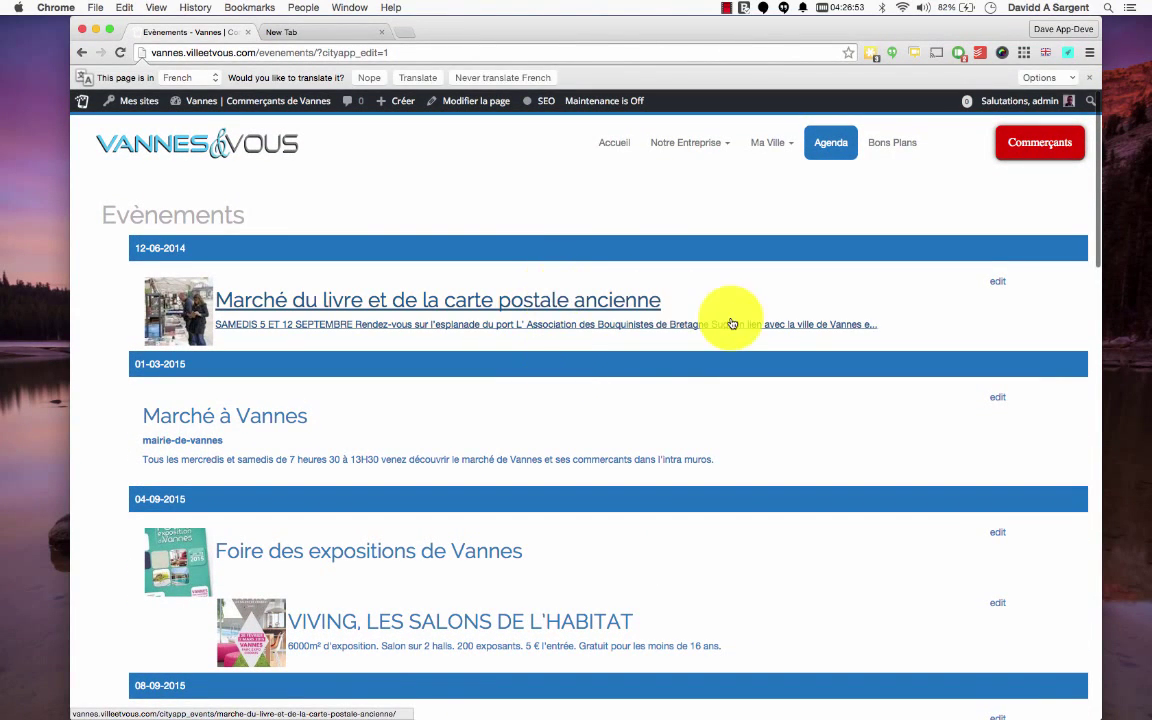
left_click(1003, 286)
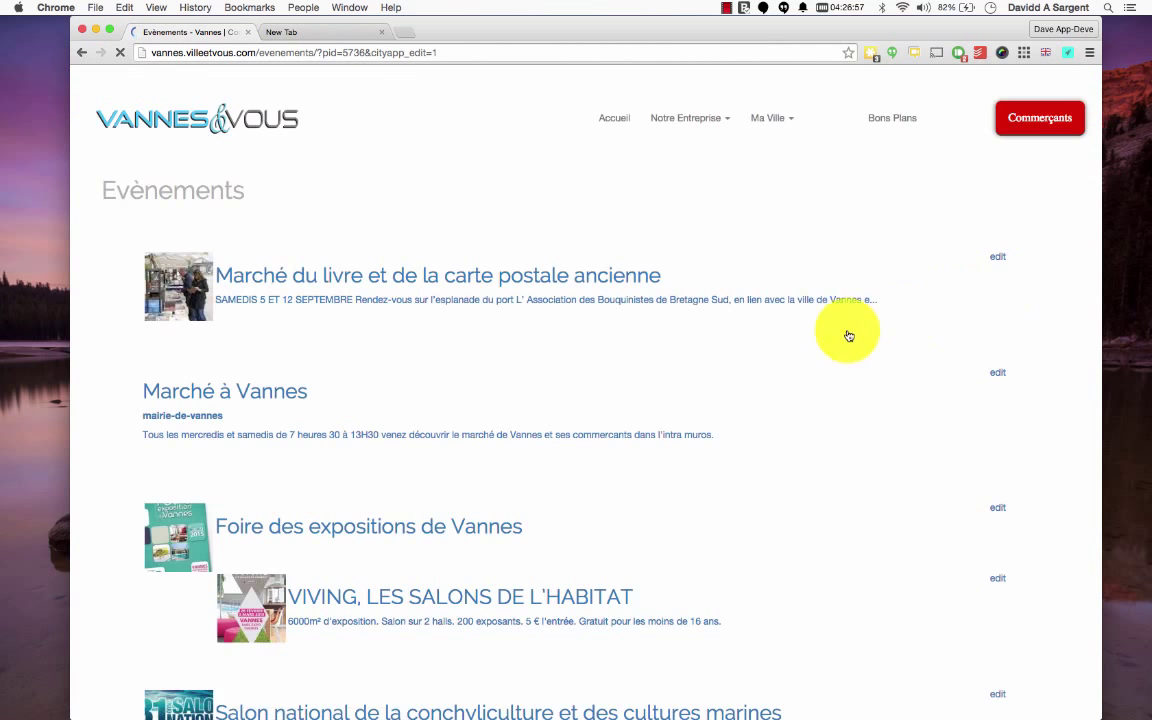
Review the event's edit form, covering its title, business name, description, thumbnail and start and end dates.
scroll(810, 352, "down", 8)
scroll(810, 352, "down", 10)
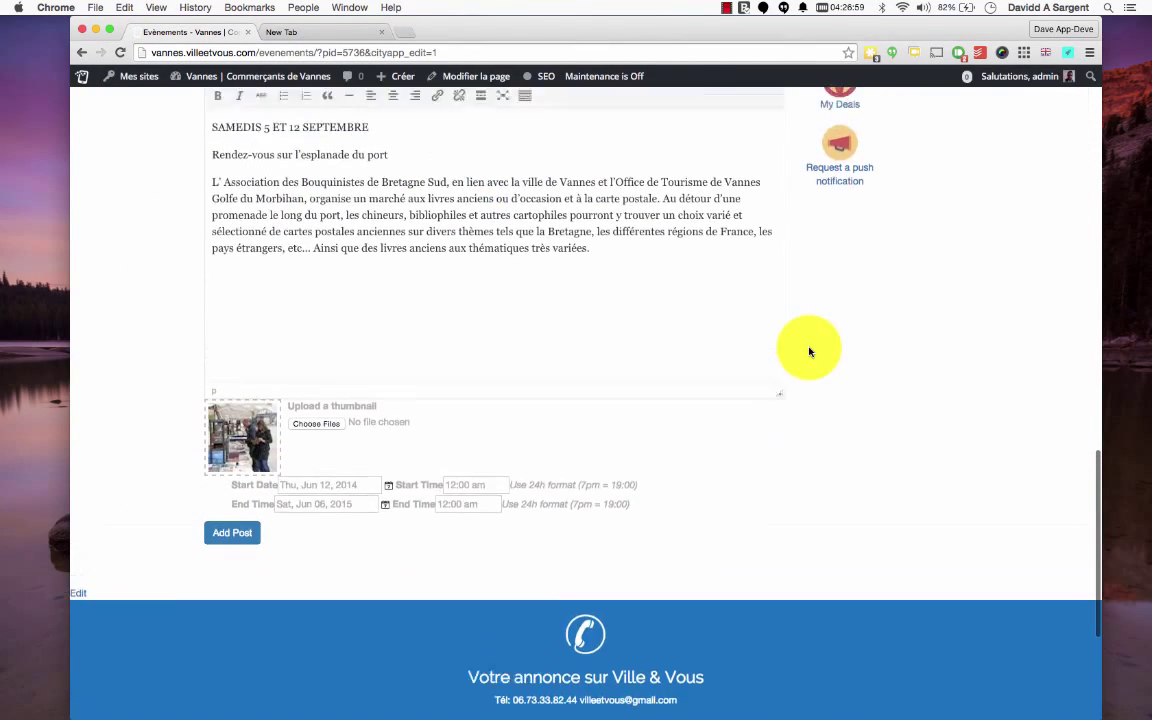
scroll(619, 342, "up", 3)
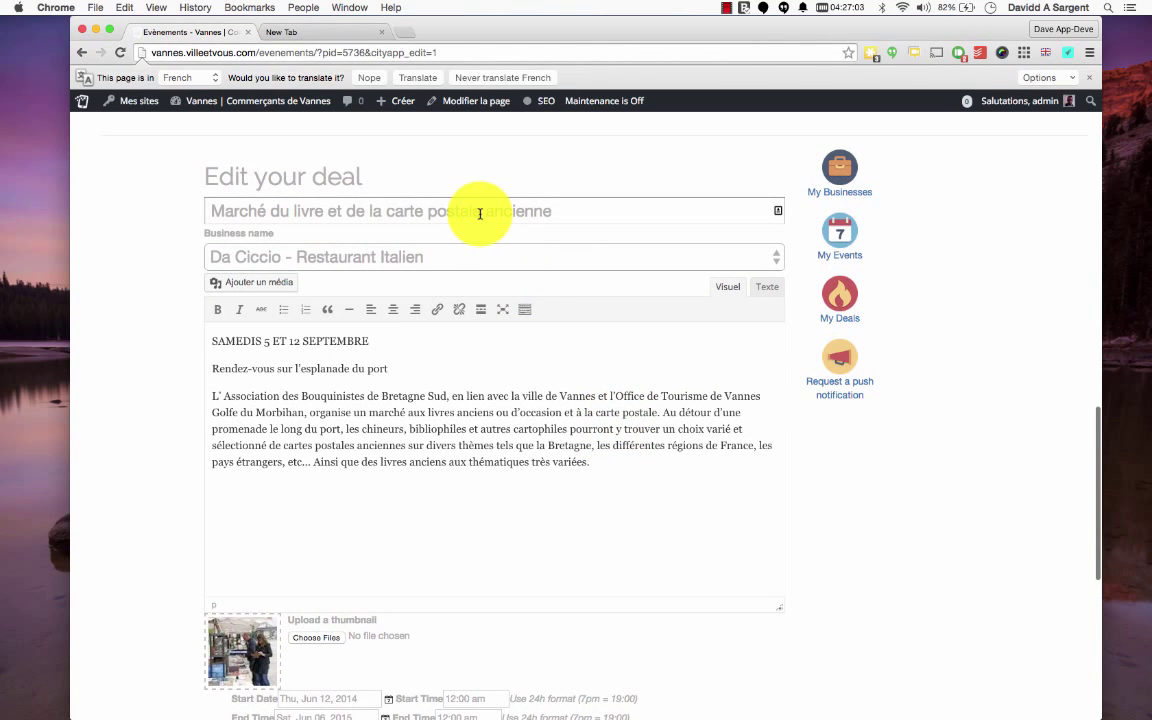
left_click(423, 208)
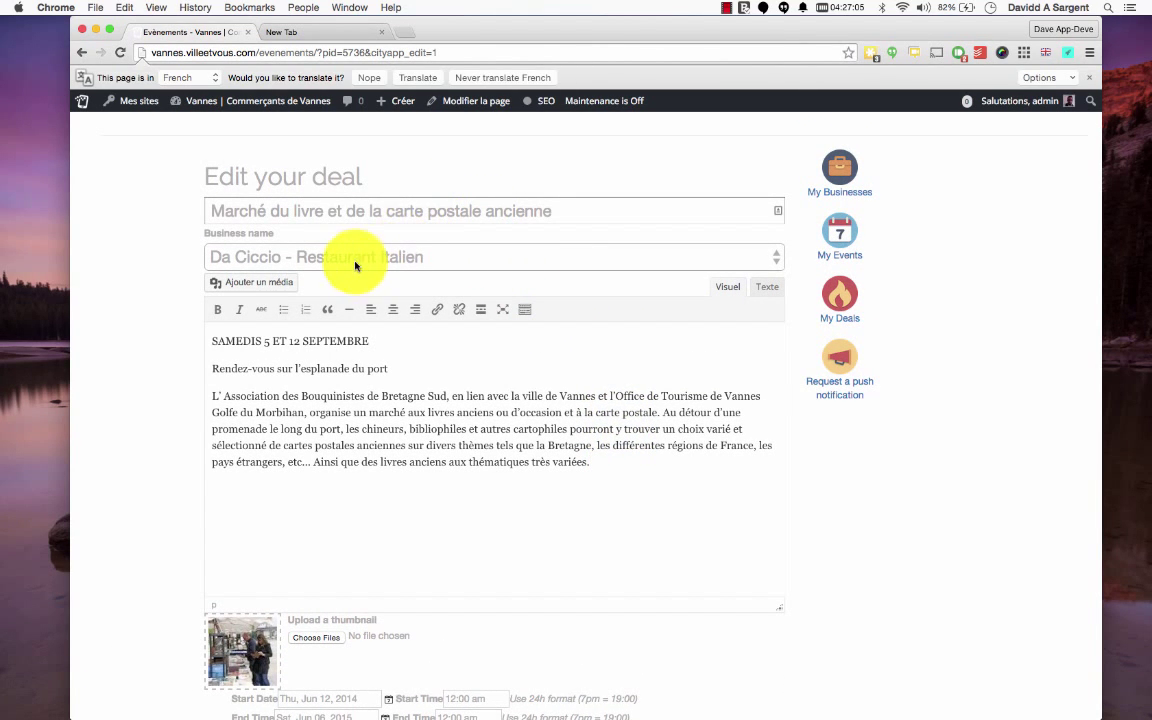
Open the media library from the event's description editor and close it without inserting anything.
left_click(359, 258)
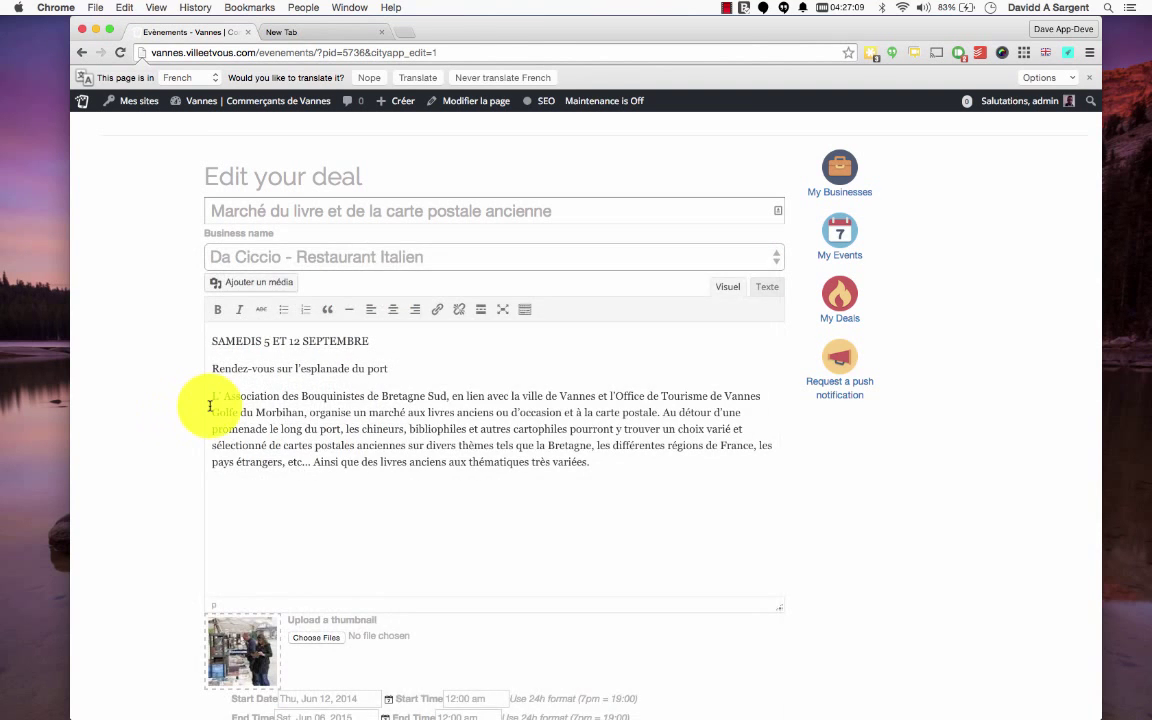
scroll(220, 395, "down", 2)
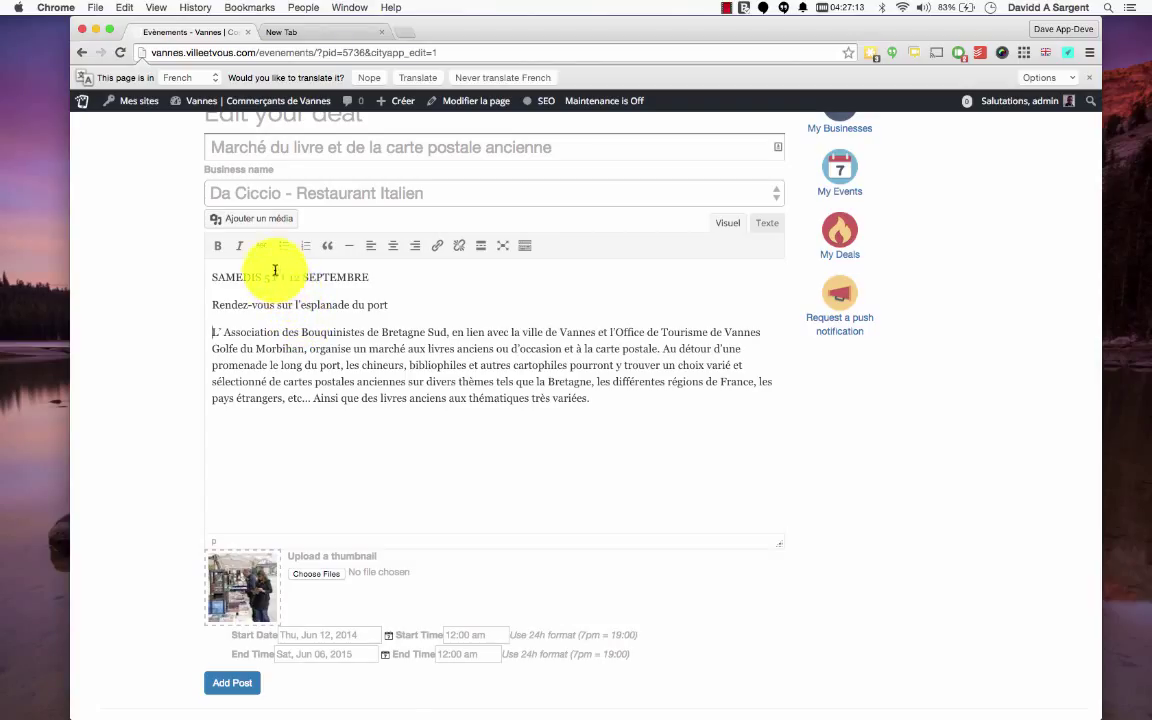
left_click(268, 223)
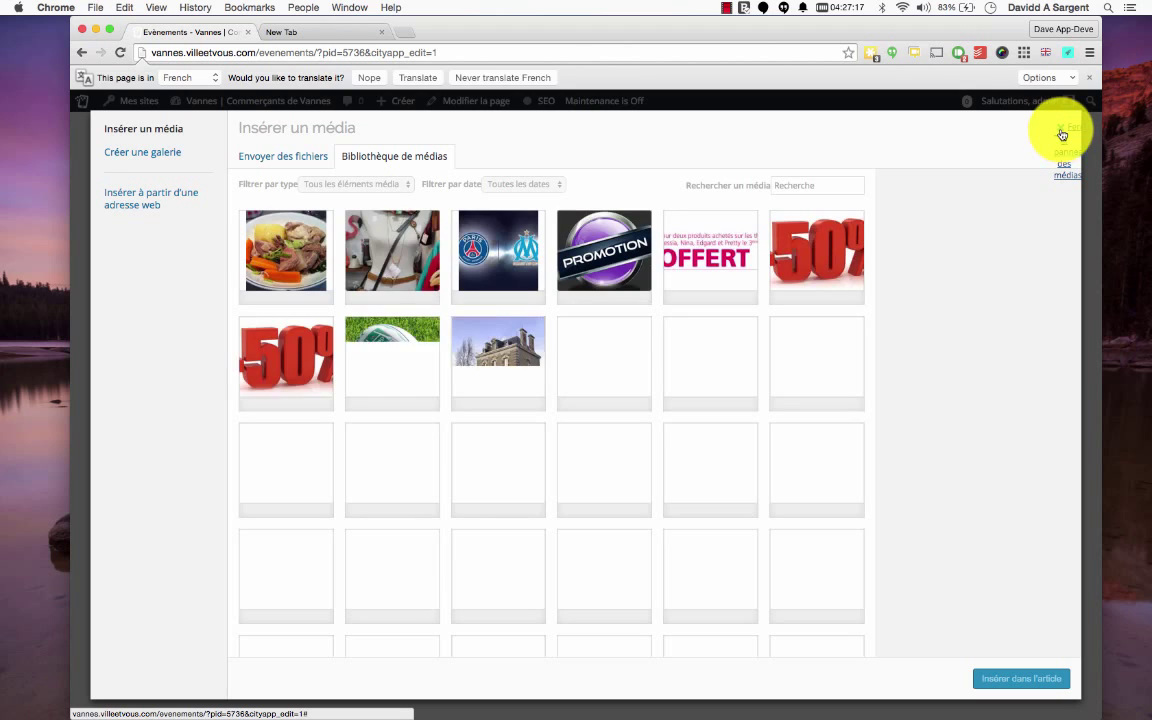
left_click(1062, 134)
Look over the event form's thumbnail upload and its start and end date fields once more.
scroll(774, 316, "down", 5)
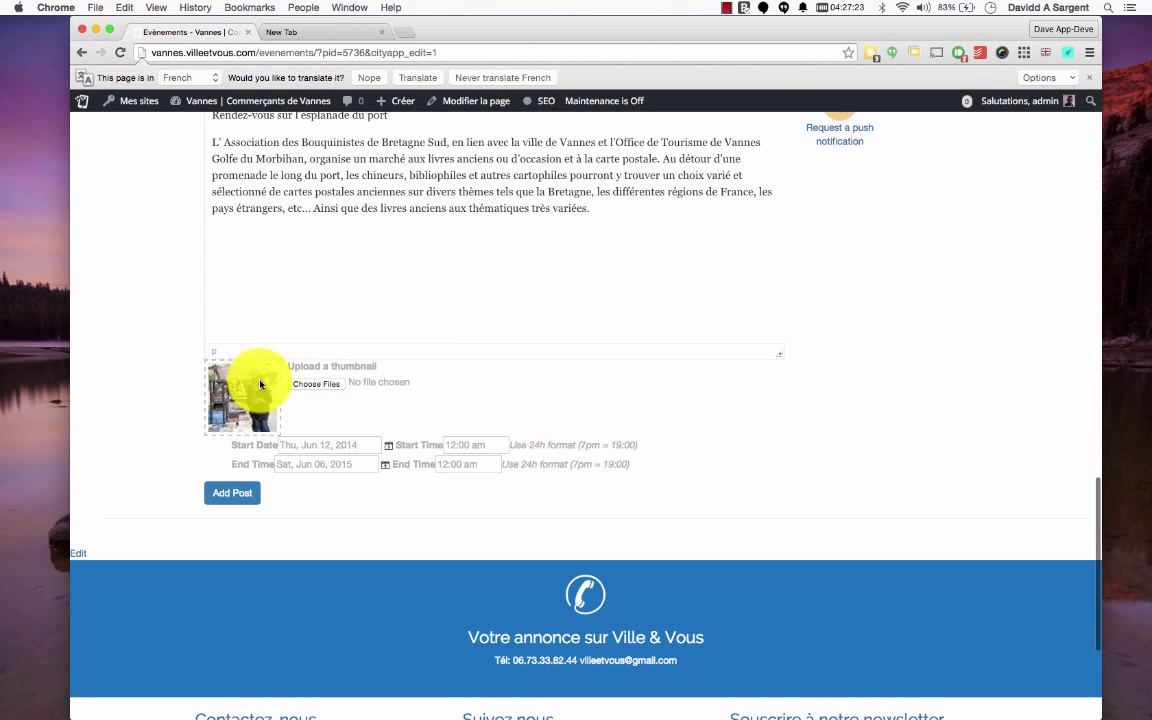
scroll(256, 401, "up", 10)
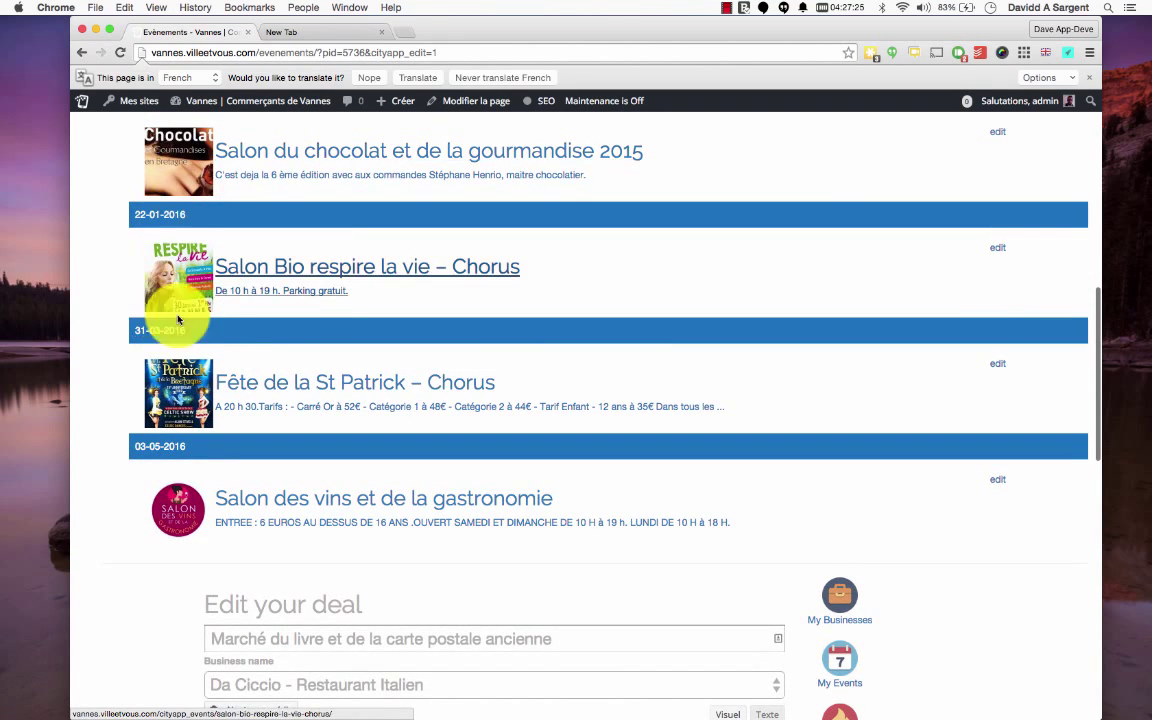
scroll(182, 395, "down", 3)
scroll(182, 395, "down", 5)
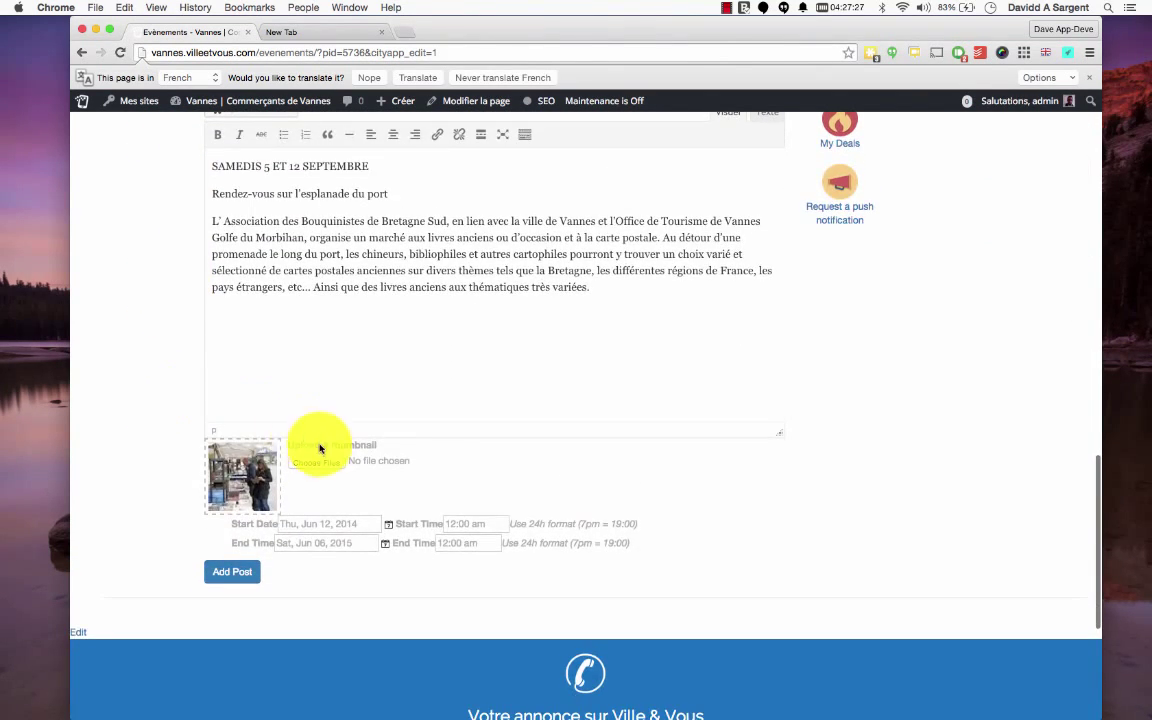
scroll(206, 485, "up", 3)
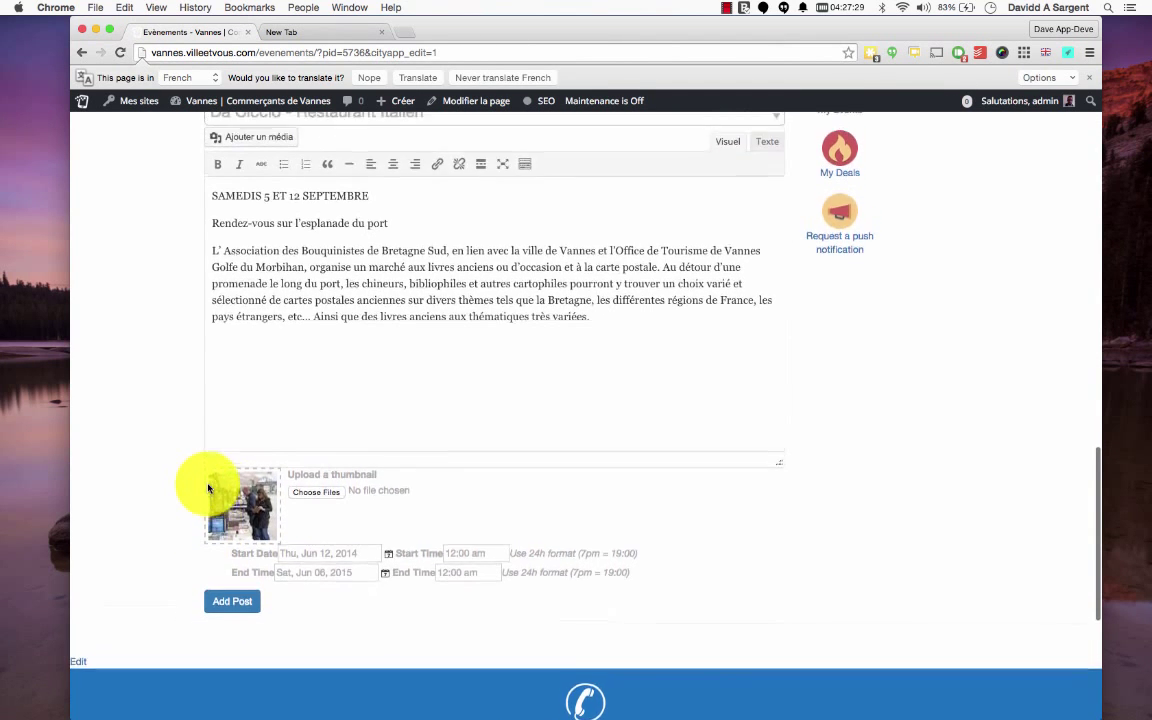
scroll(208, 488, "up", 2)
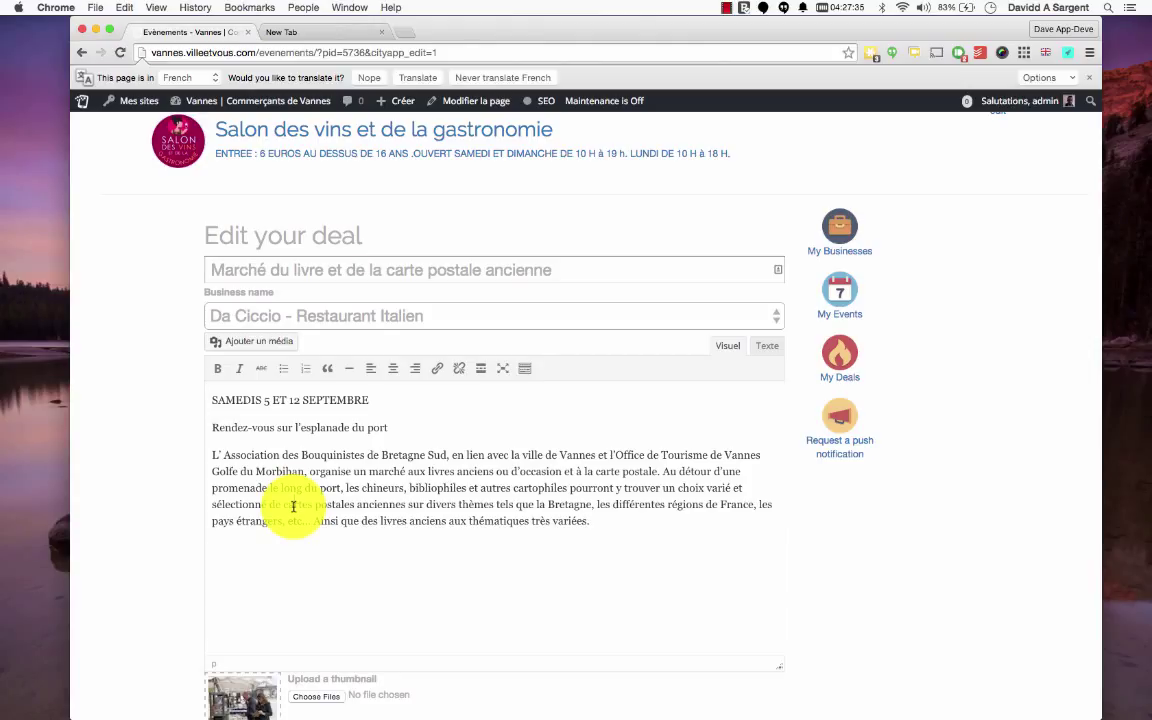
Open My Deals and browse past the existing deals to the form for adding a new deal.
left_click(833, 355)
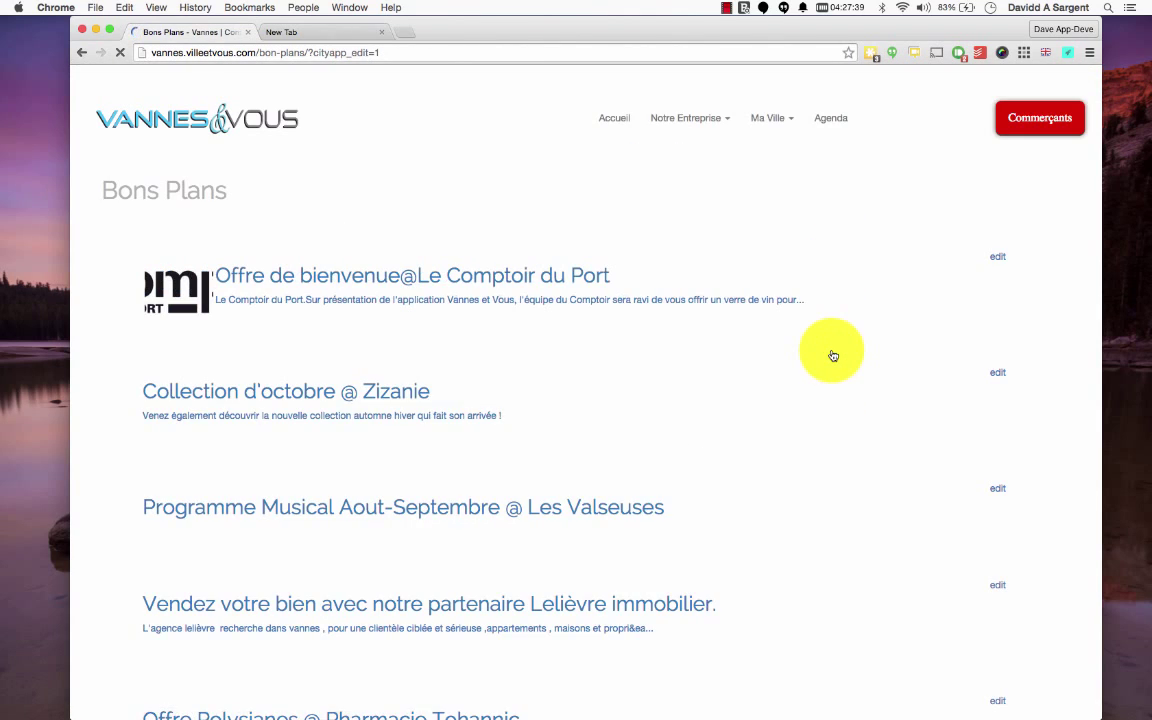
scroll(618, 410, "down", 6)
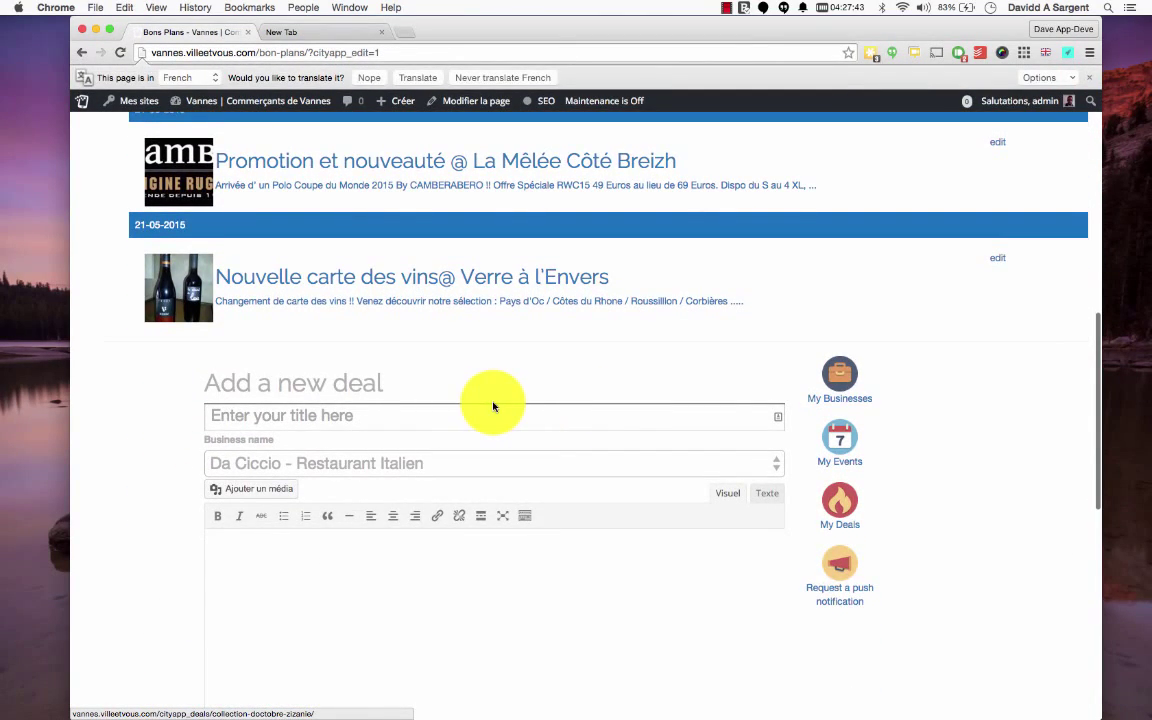
scroll(468, 415, "down", 2)
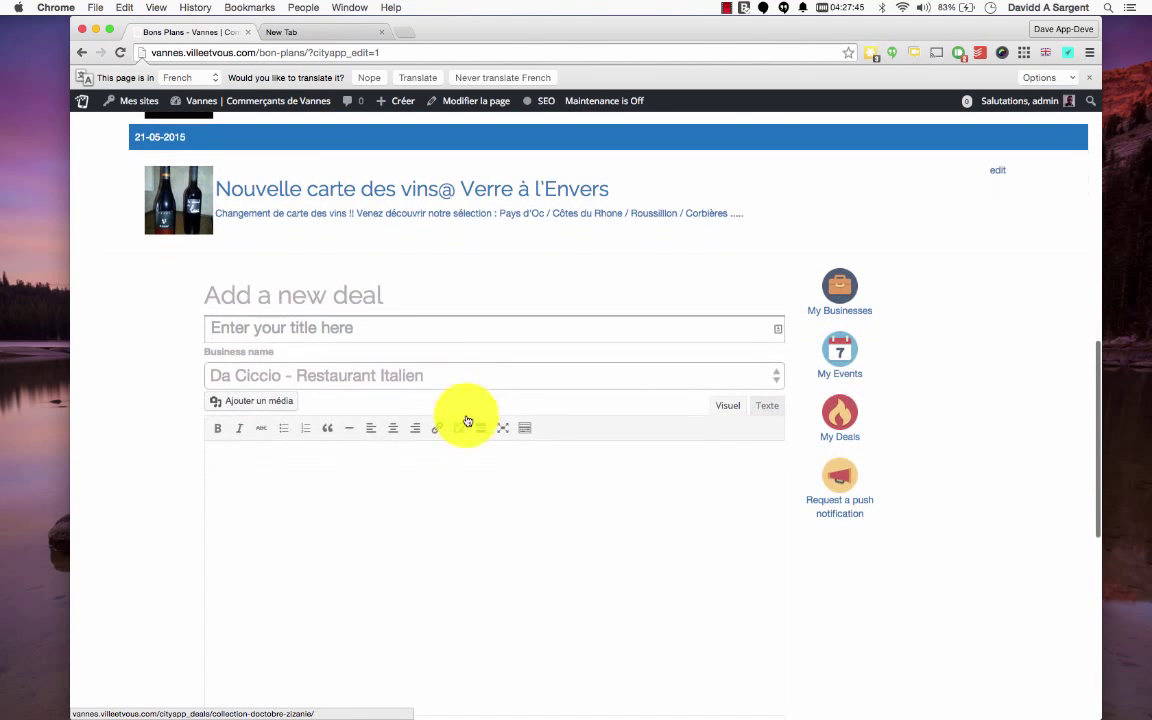
scroll(419, 488, "down", 1)
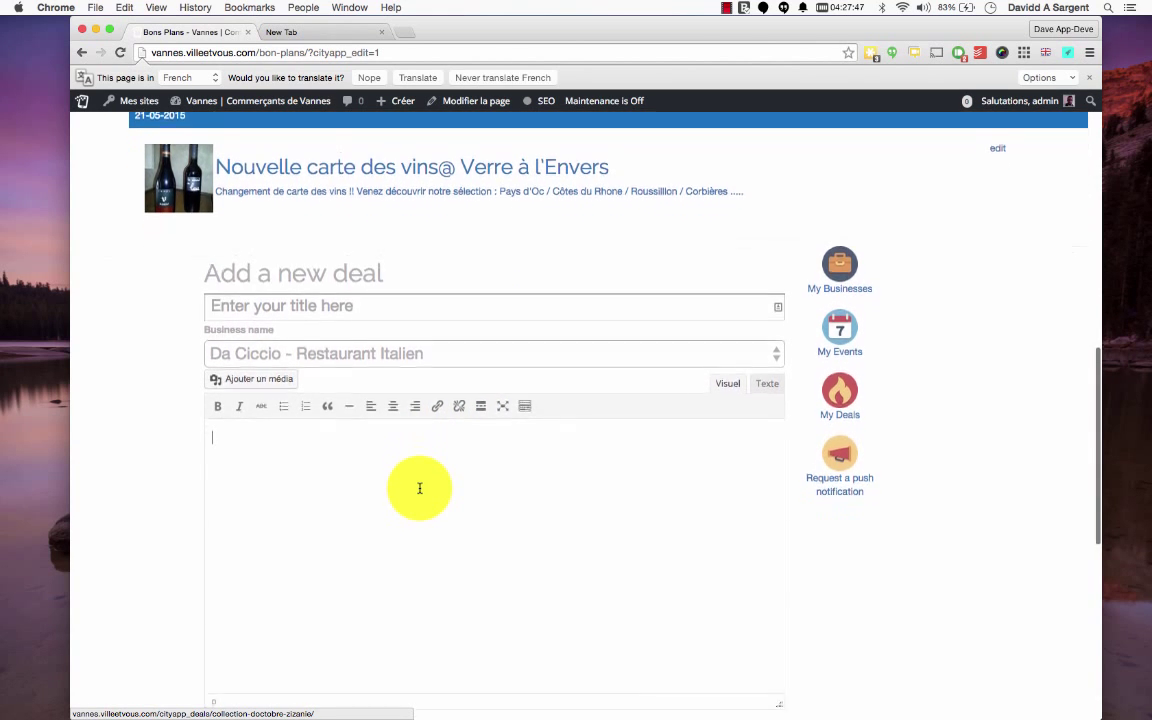
scroll(420, 488, "down", 3)
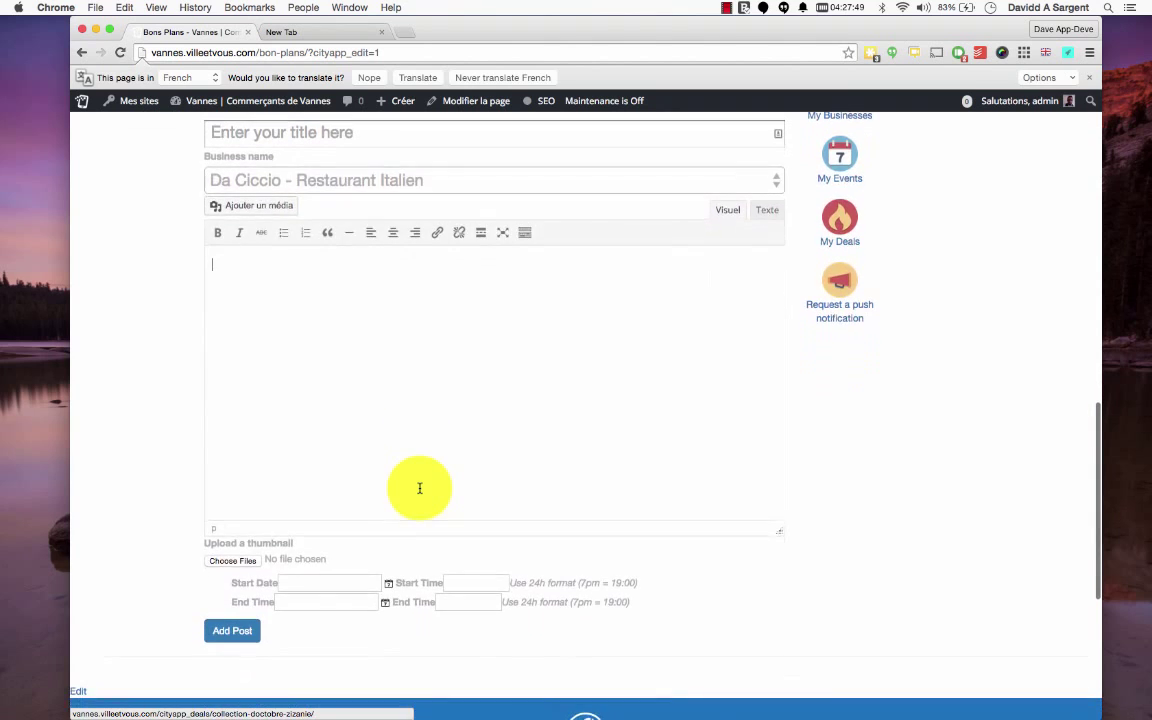
Review the new deal form's title, business name, description, thumbnail and start and end date fields.
scroll(402, 450, "up", 2)
scroll(402, 450, "up", 1)
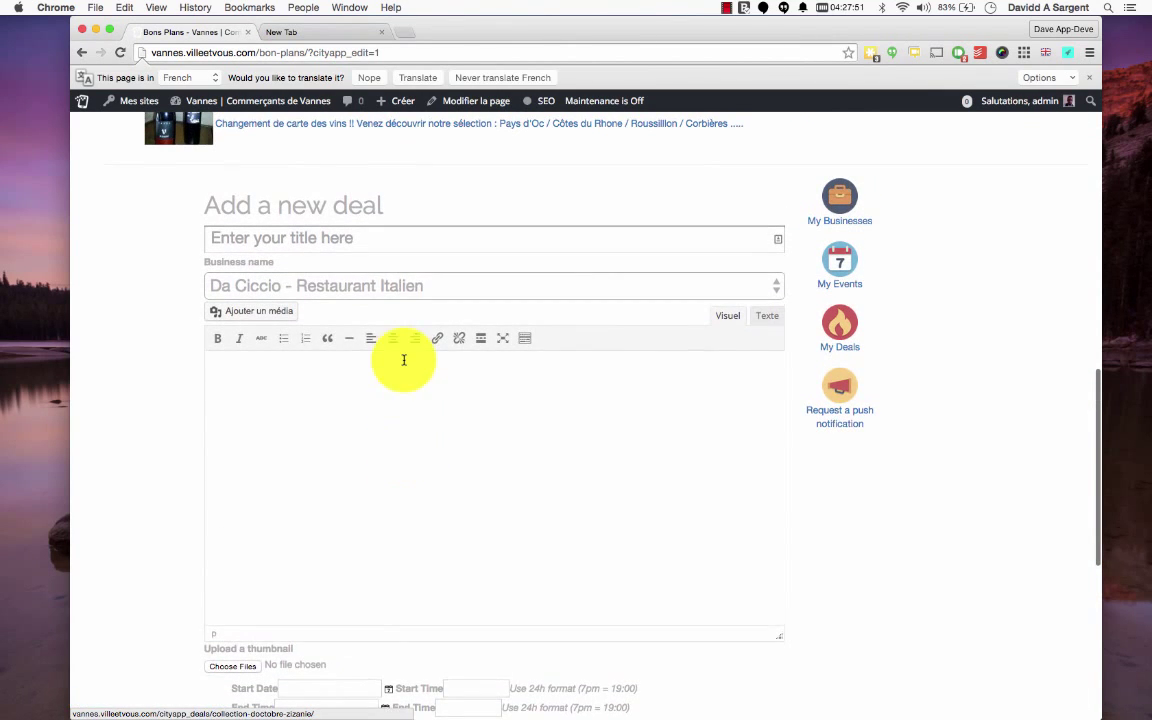
left_click(380, 241)
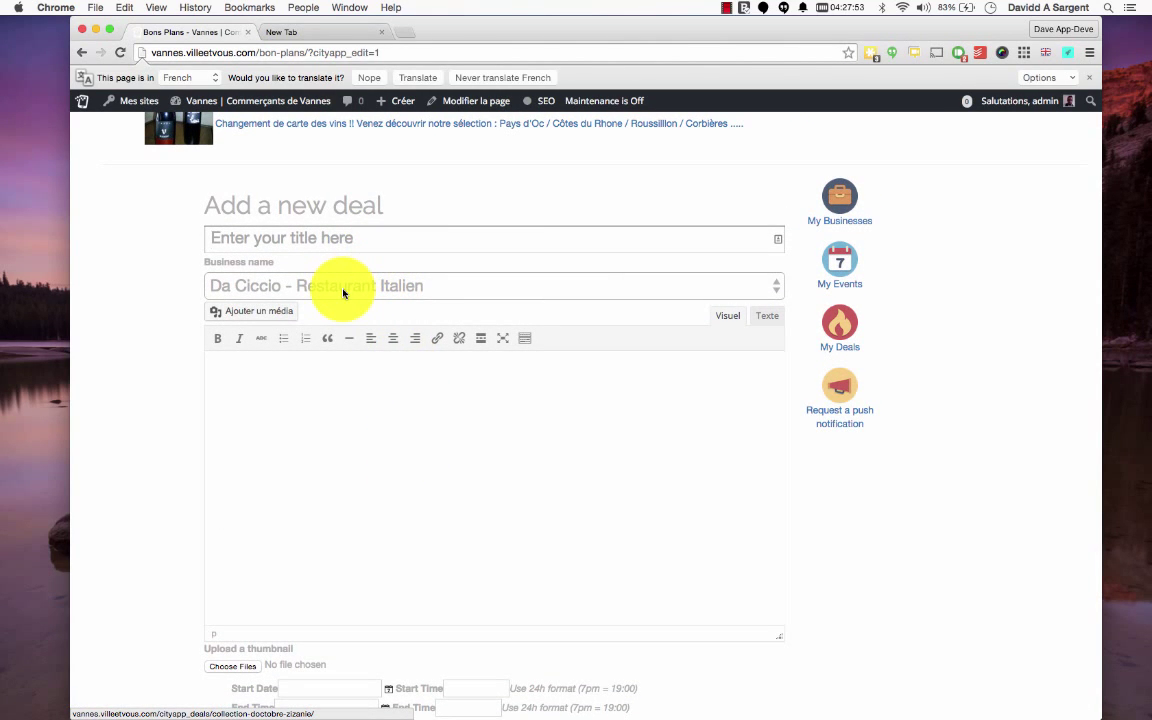
left_click(278, 422)
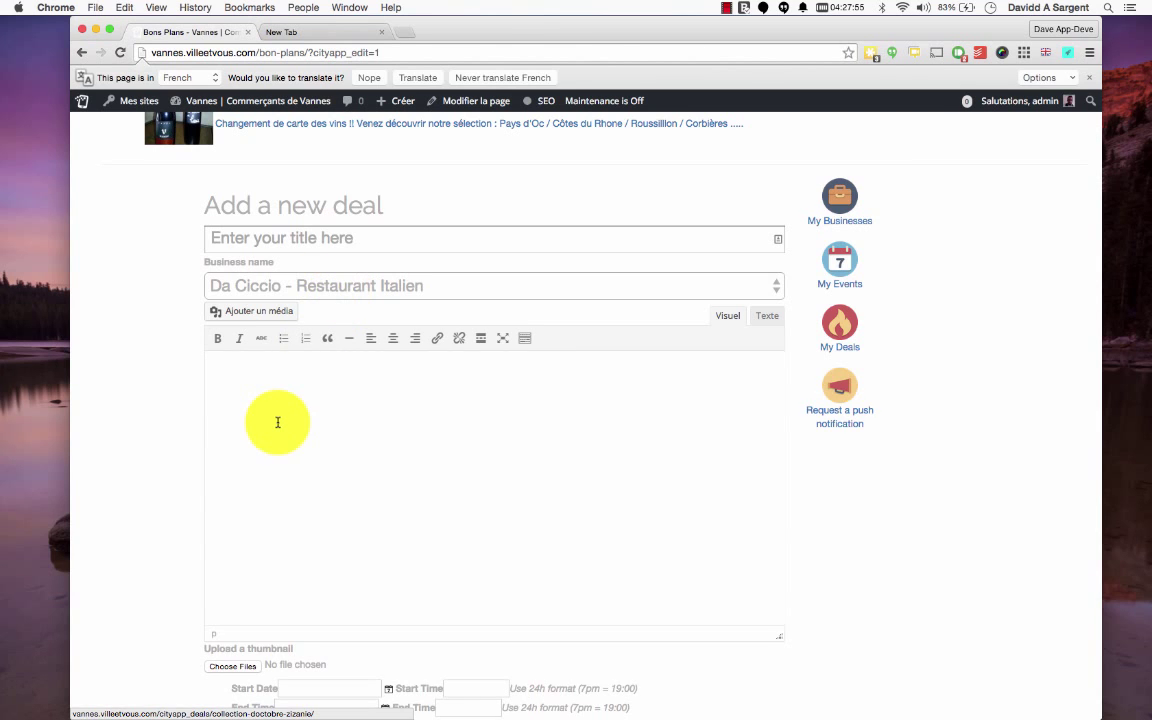
scroll(280, 422, "down", 5)
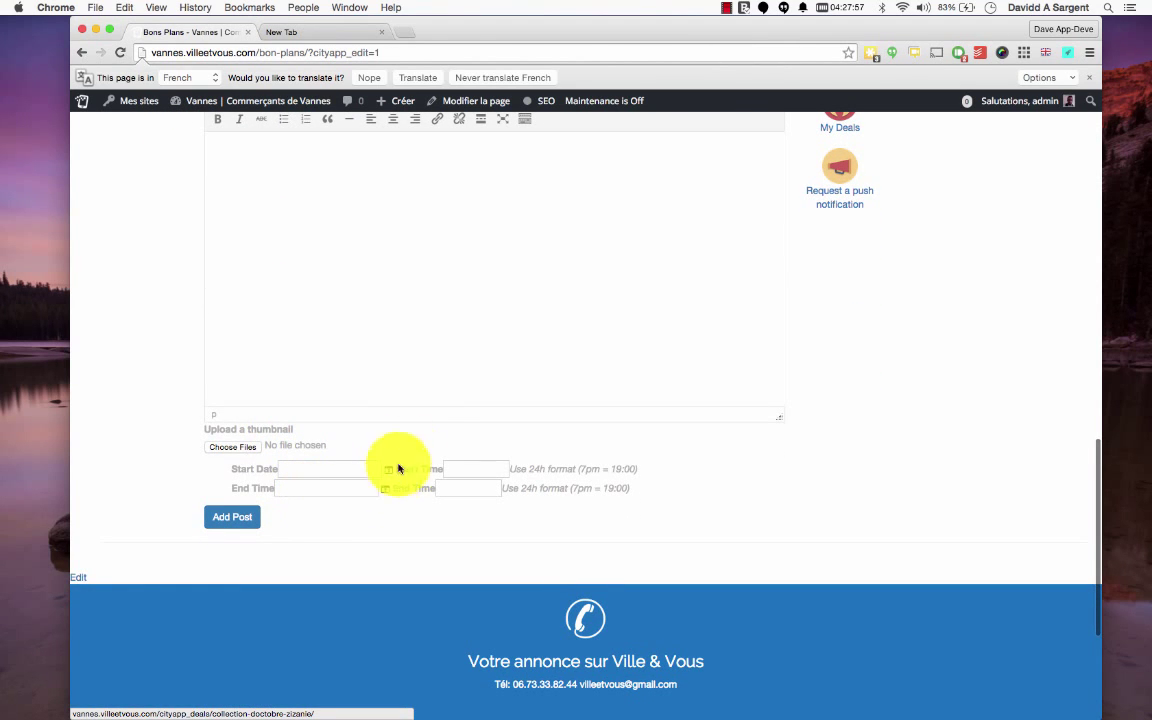
scroll(429, 404, "up", 1)
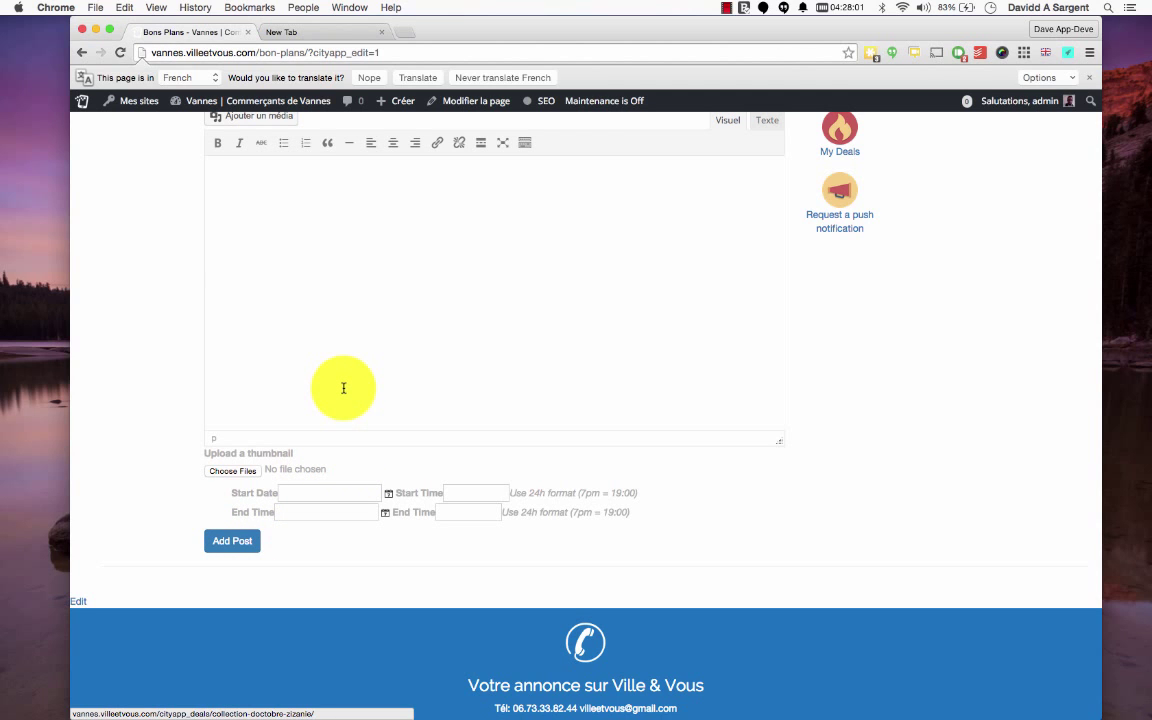
scroll(343, 388, "up", 2)
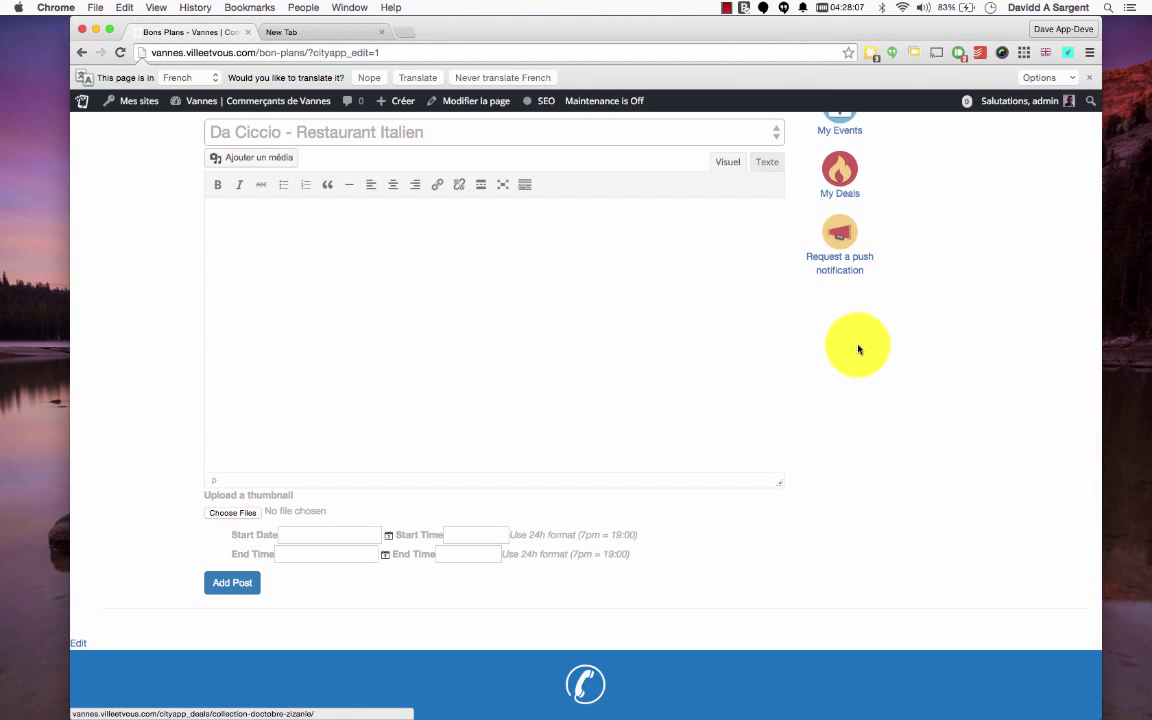
scroll(854, 344, "up", 6)
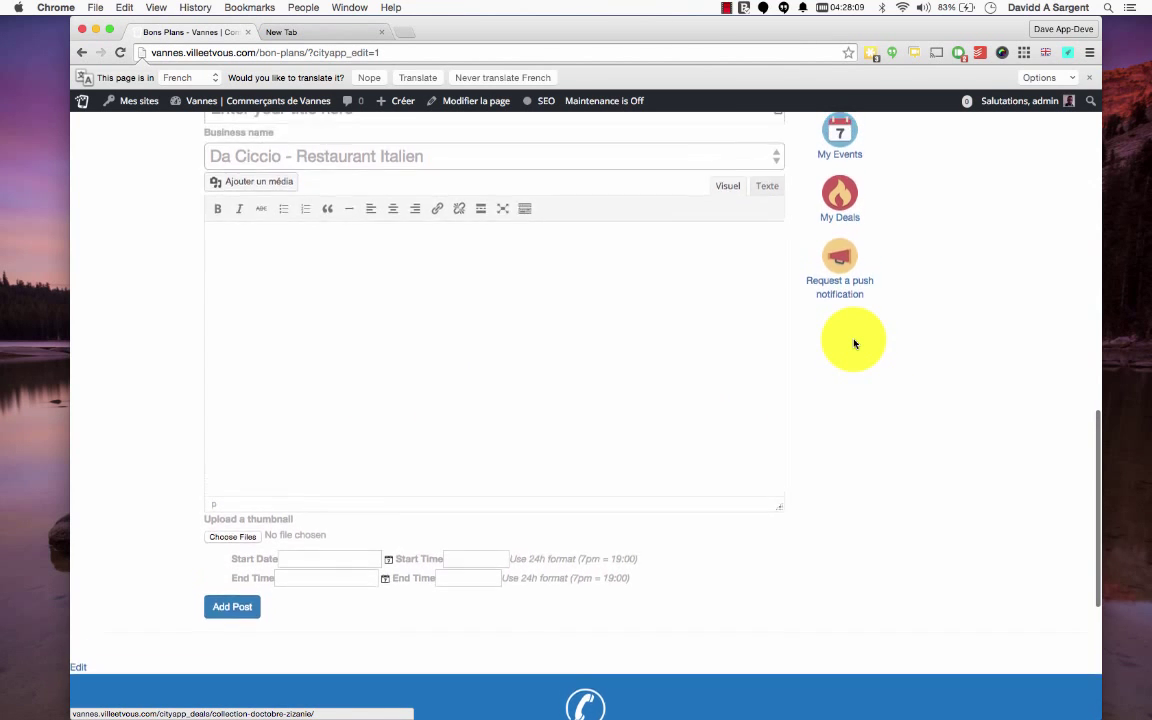
scroll(735, 397, "up", 7)
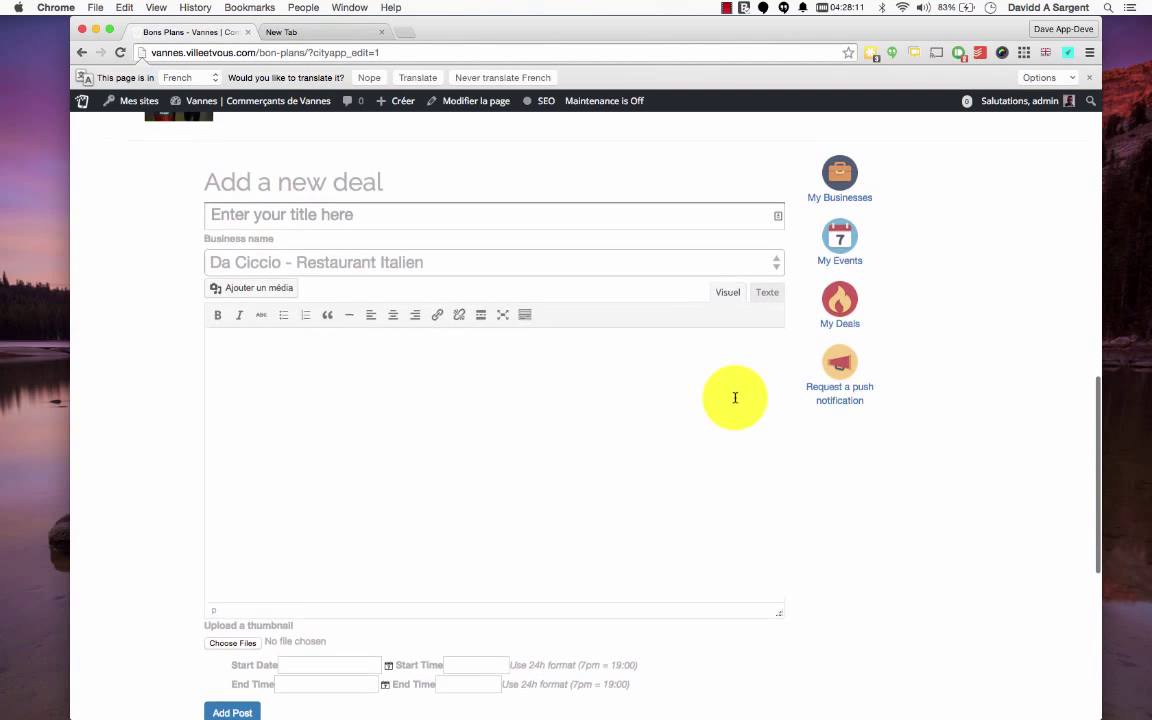
Open the push notification request page and choose "Happy Fitness Séné - Salle de sport" as the business.
scroll(795, 289, "down", 11)
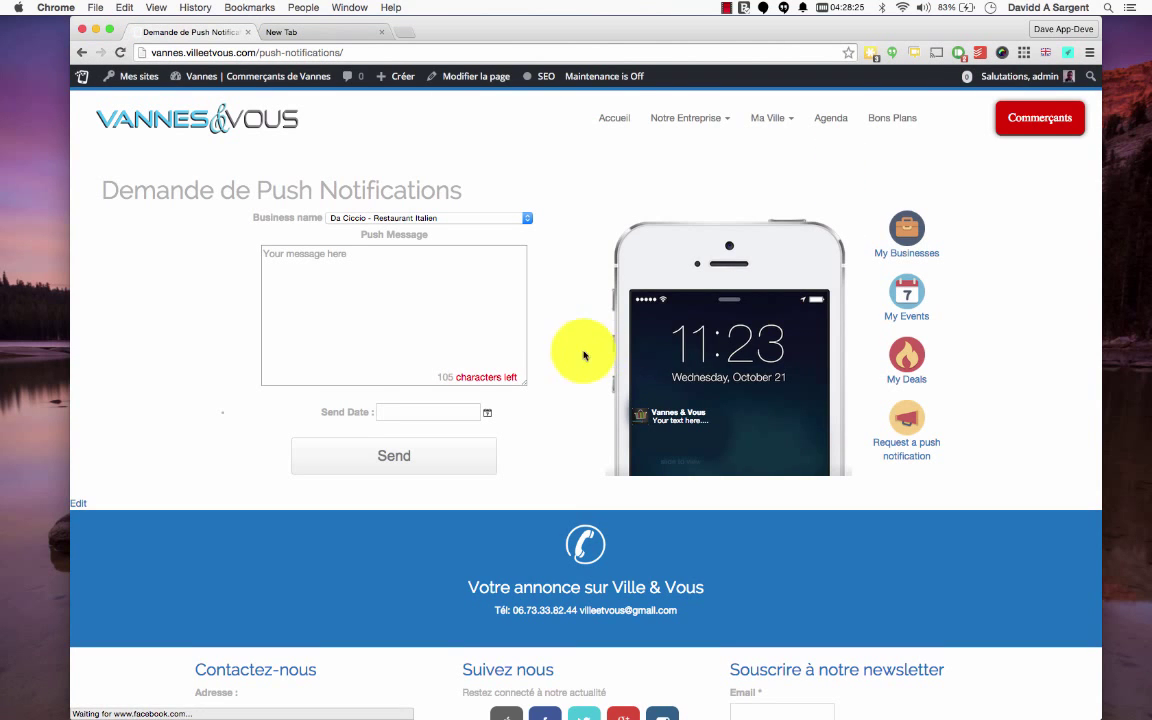
left_click(446, 296)
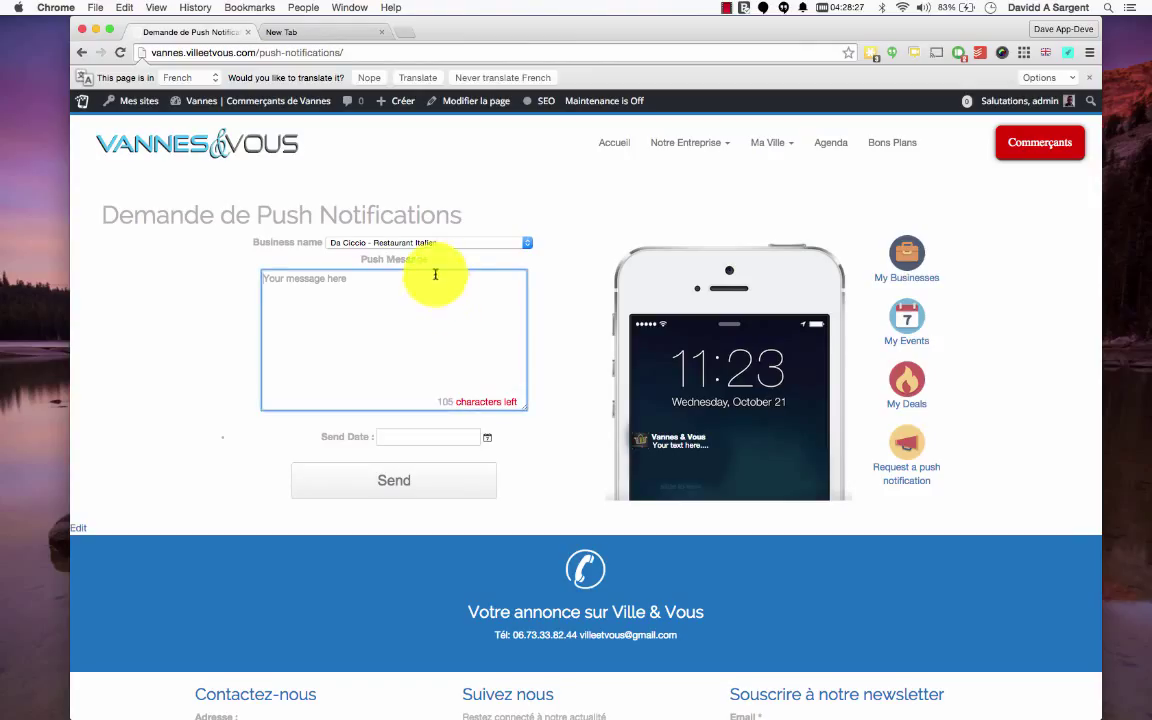
left_click(437, 242)
left_click(422, 287)
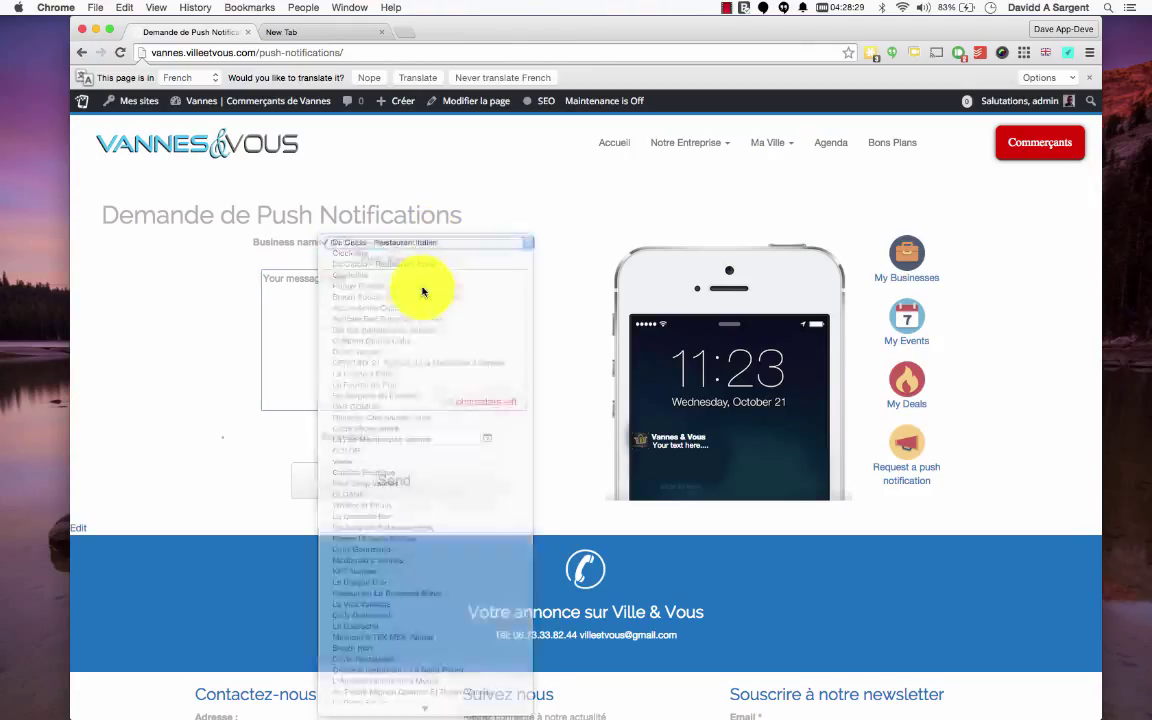
left_click(368, 288)
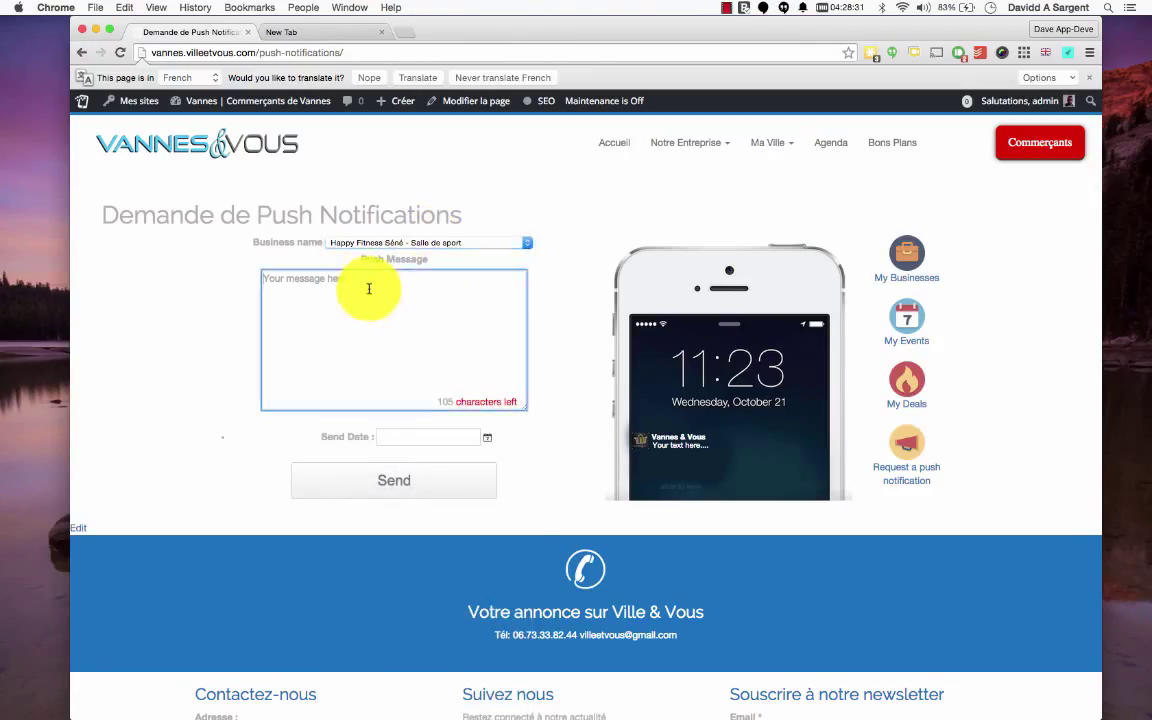
left_click(450, 243)
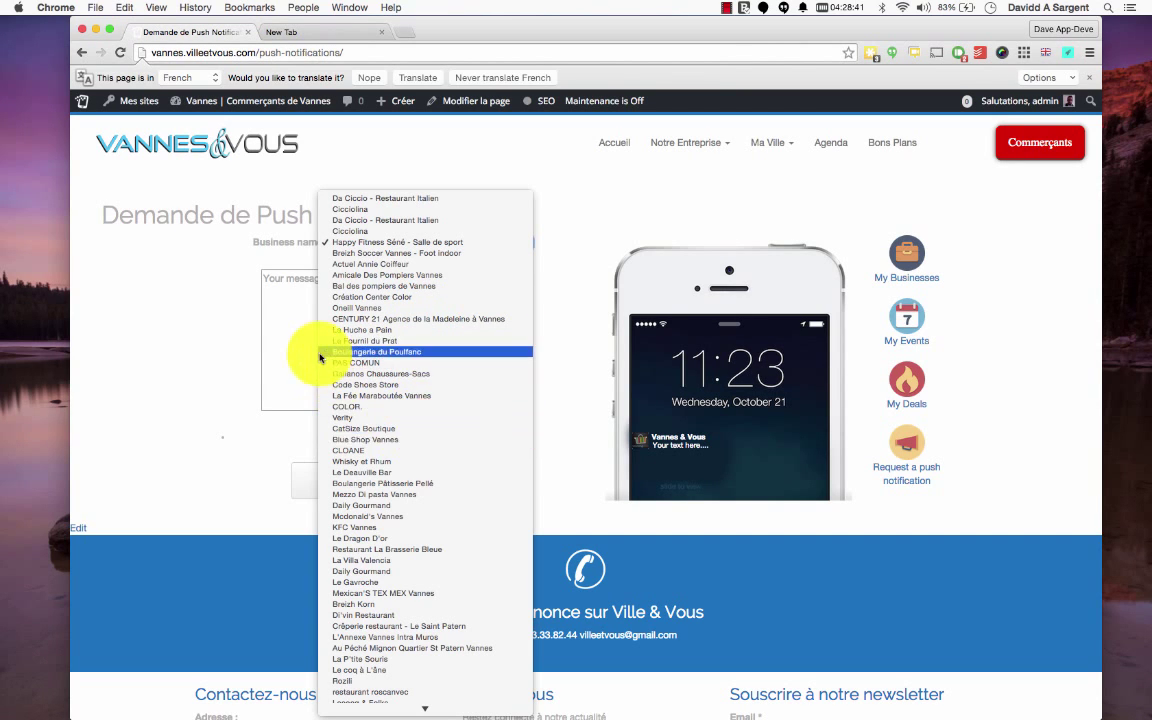
left_click(269, 325)
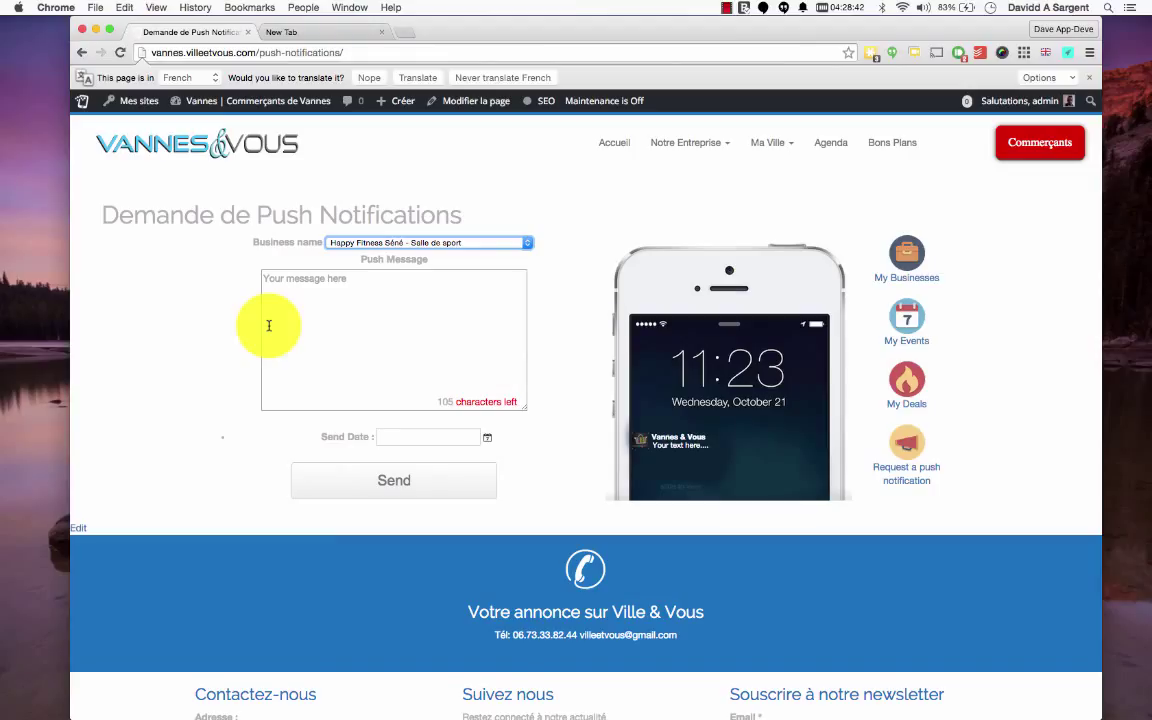
Enter the push message "-50% sur veti à intermarche" and set the send date to Fri, Oct 9, 2015.
left_click(321, 311)
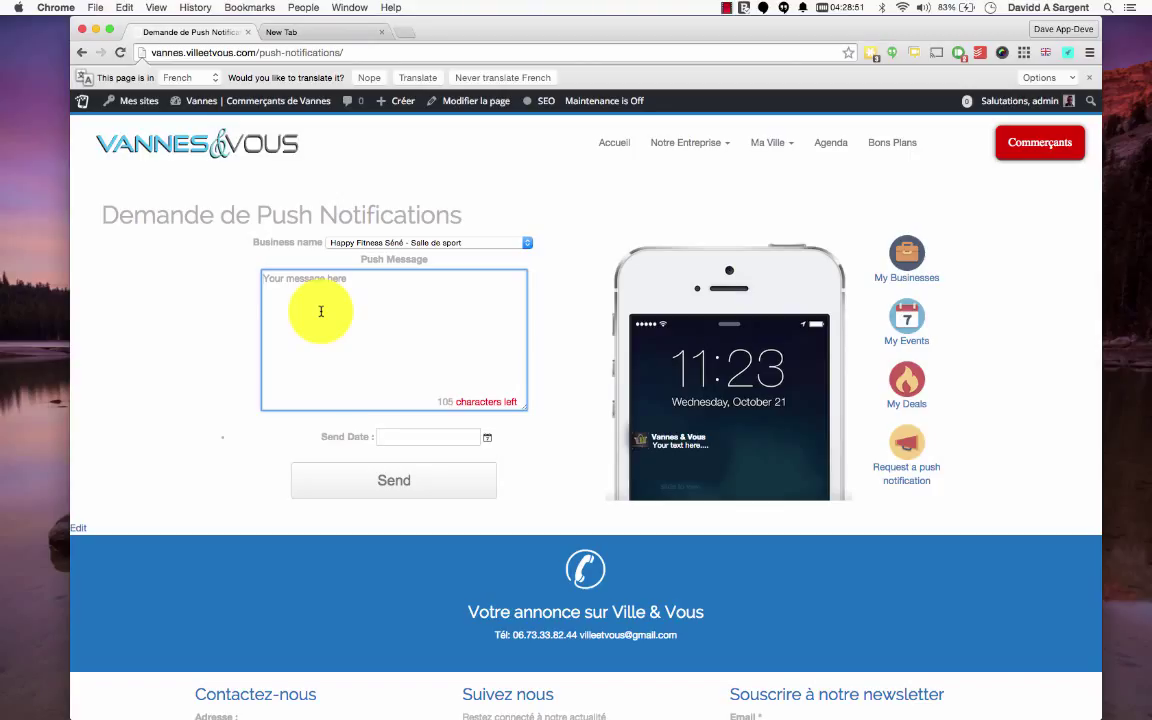
type("-50% sur veti à intermarche")
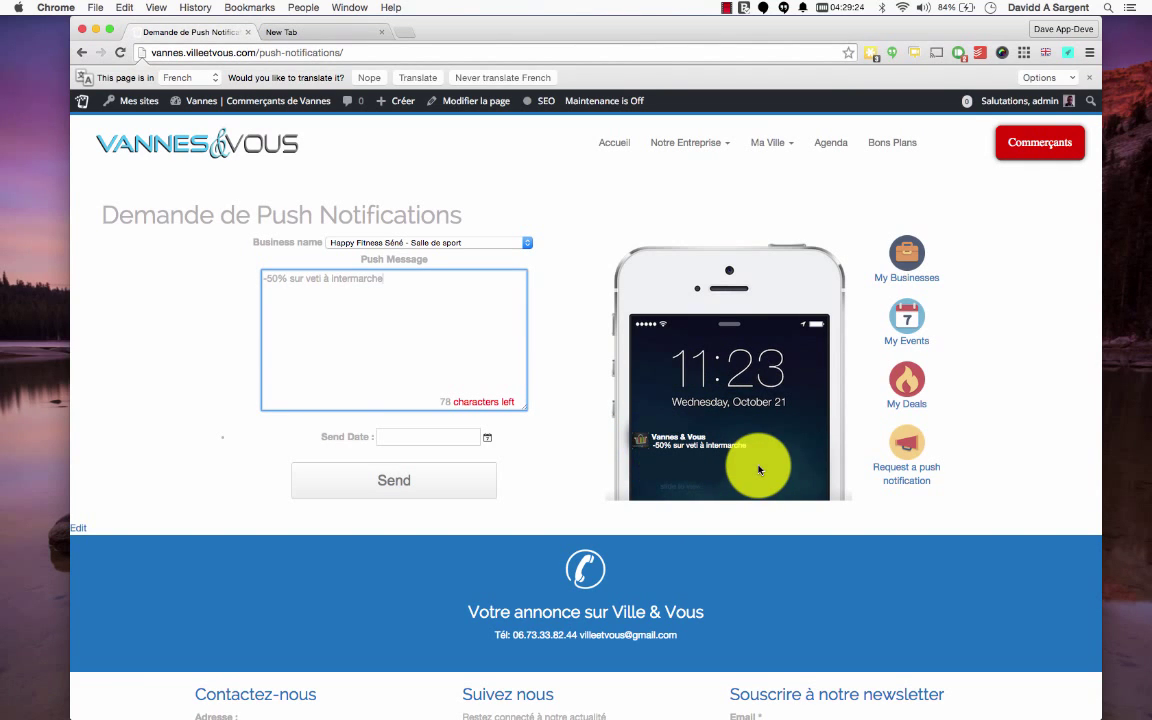
left_click(443, 436)
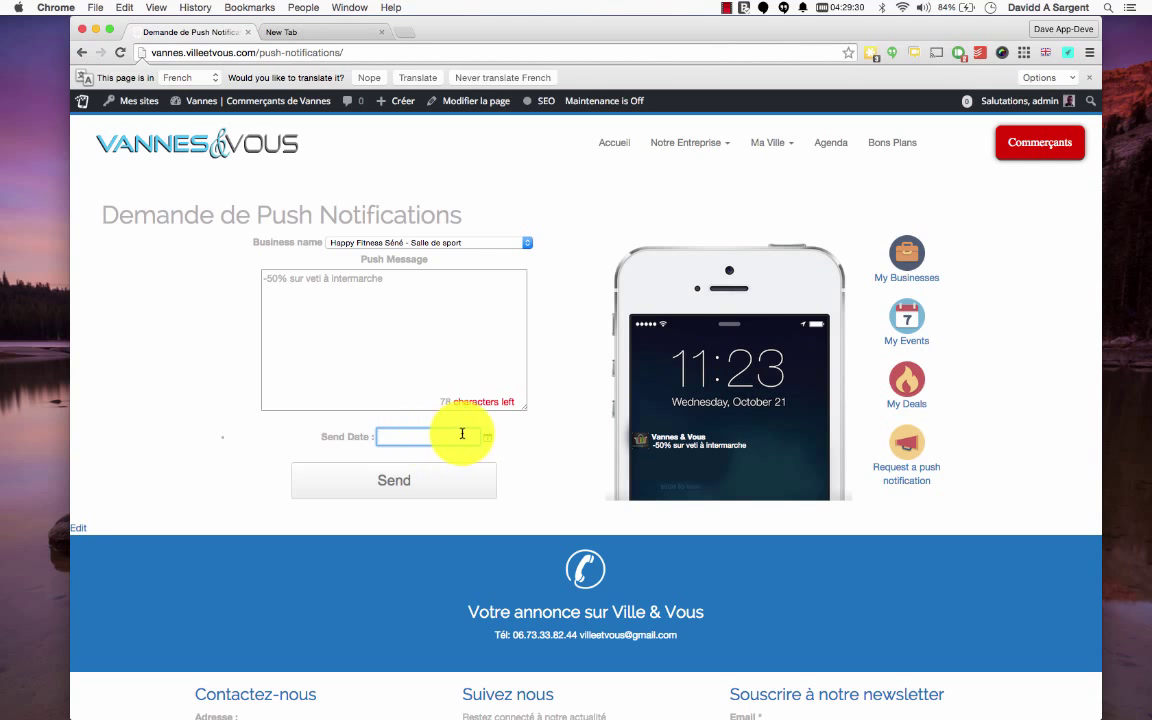
left_click(491, 442)
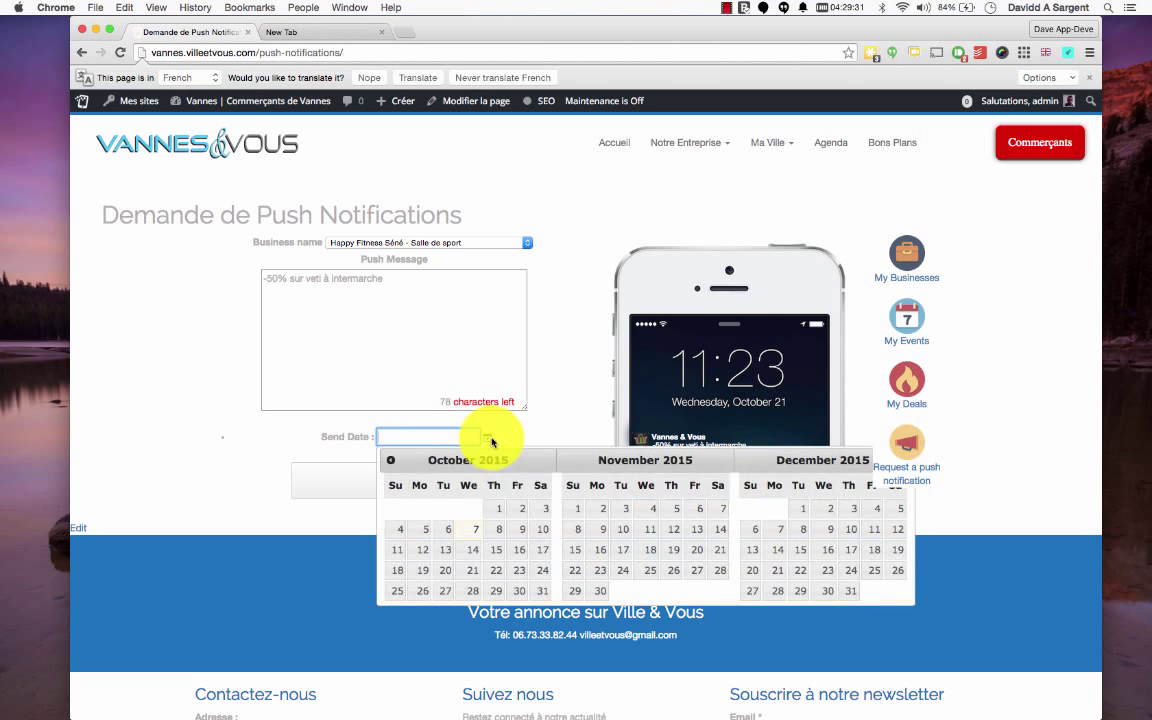
left_click(509, 540)
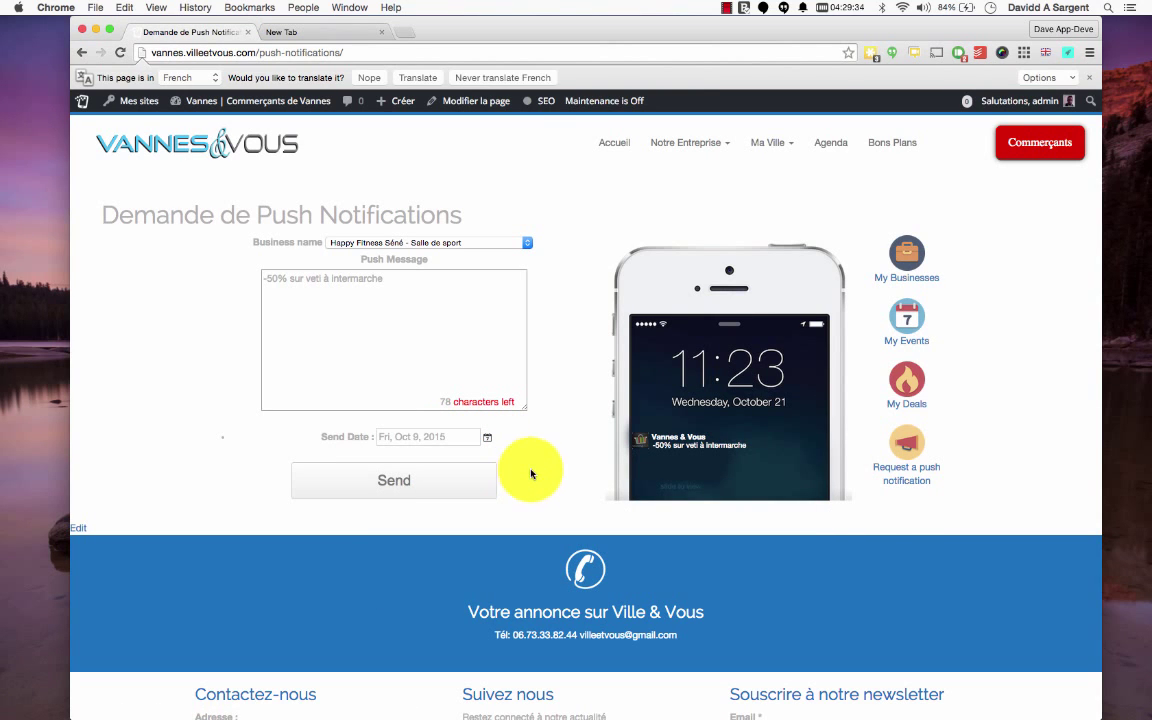